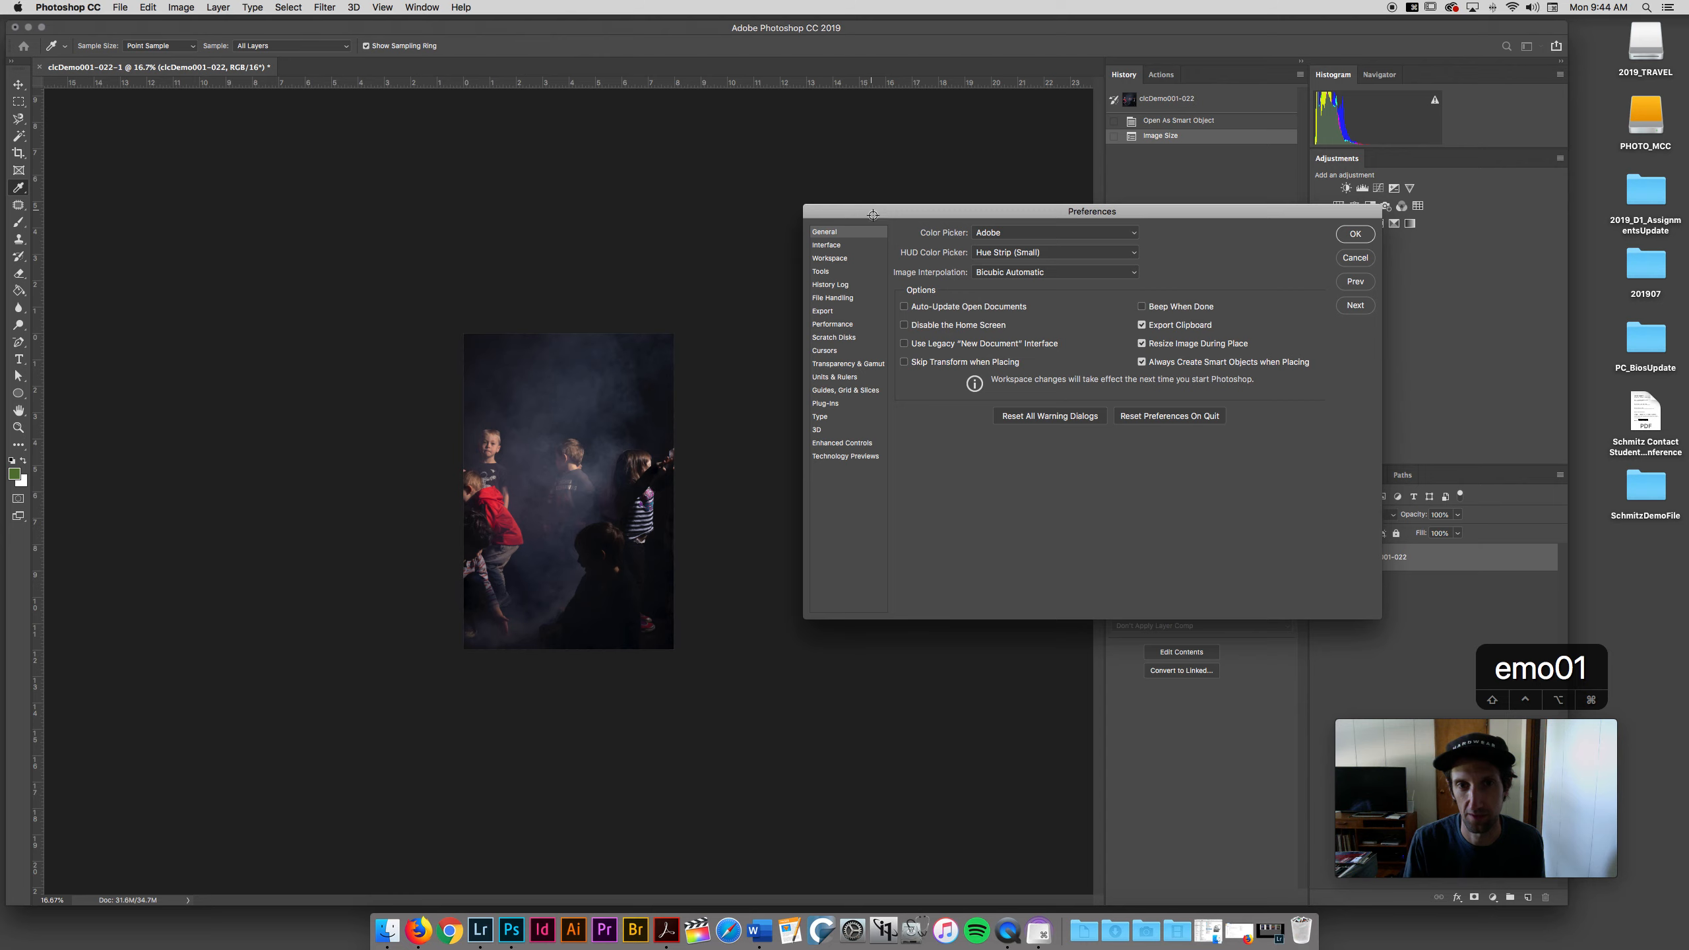
Preview the darkest, light gray and lightest interface color themes in the preferences and return to the second-darkest theme.
{"action": "left_click", "coordinate": [856, 260]}
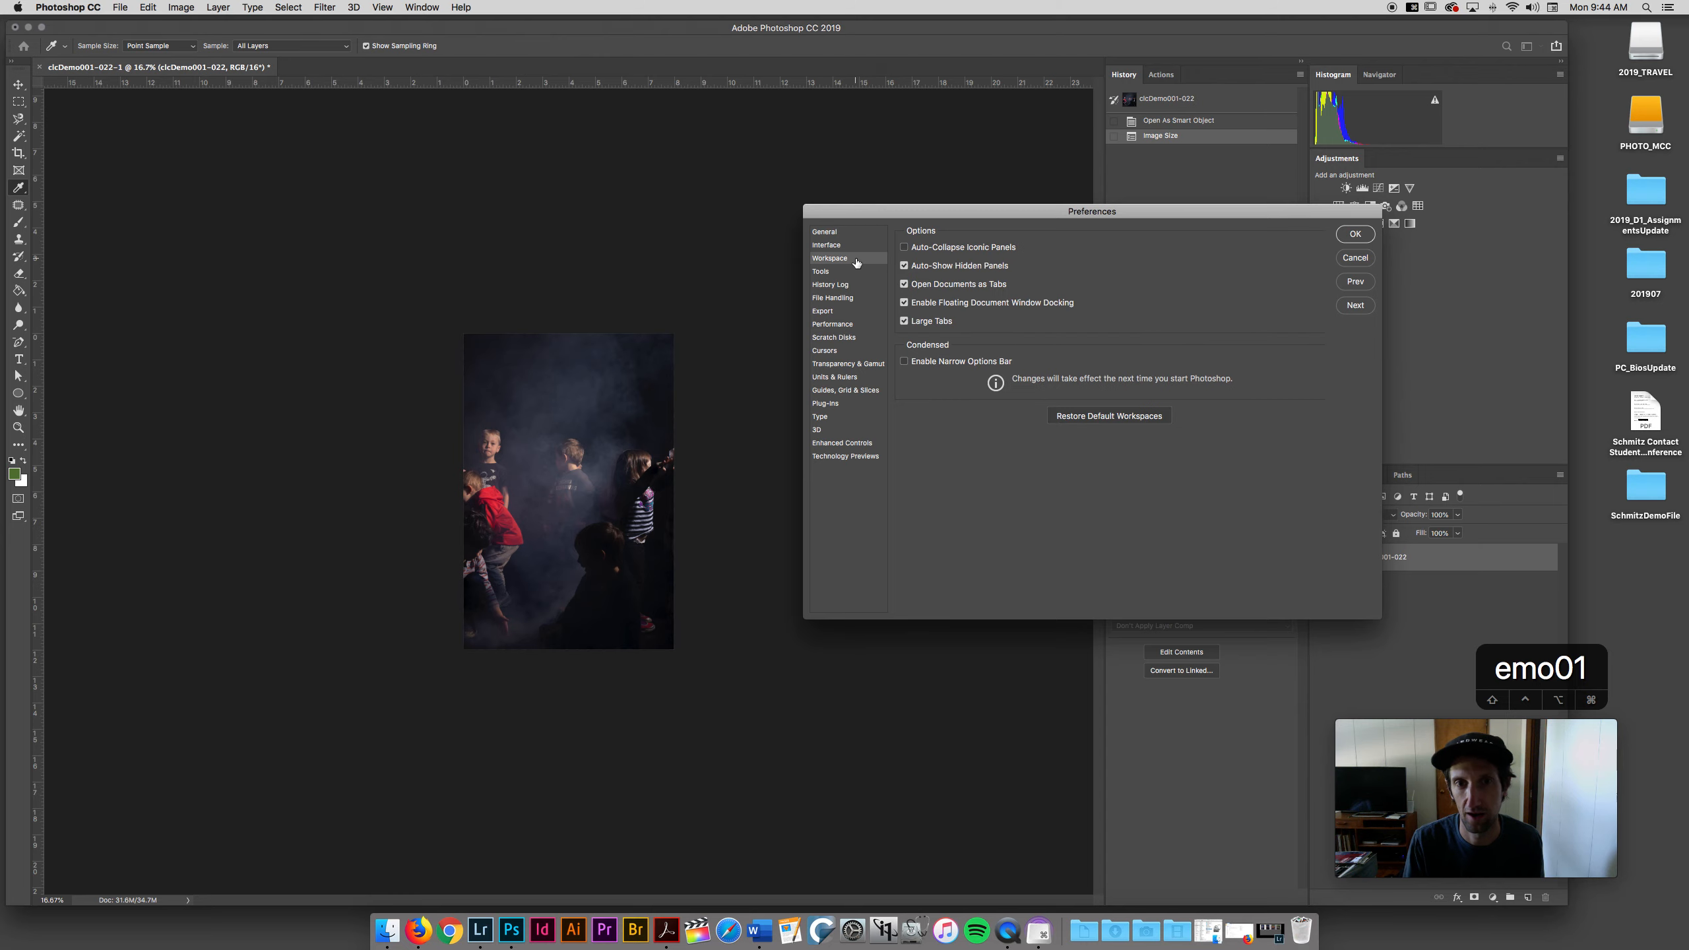
{"action": "left_click", "coordinate": [847, 246]}
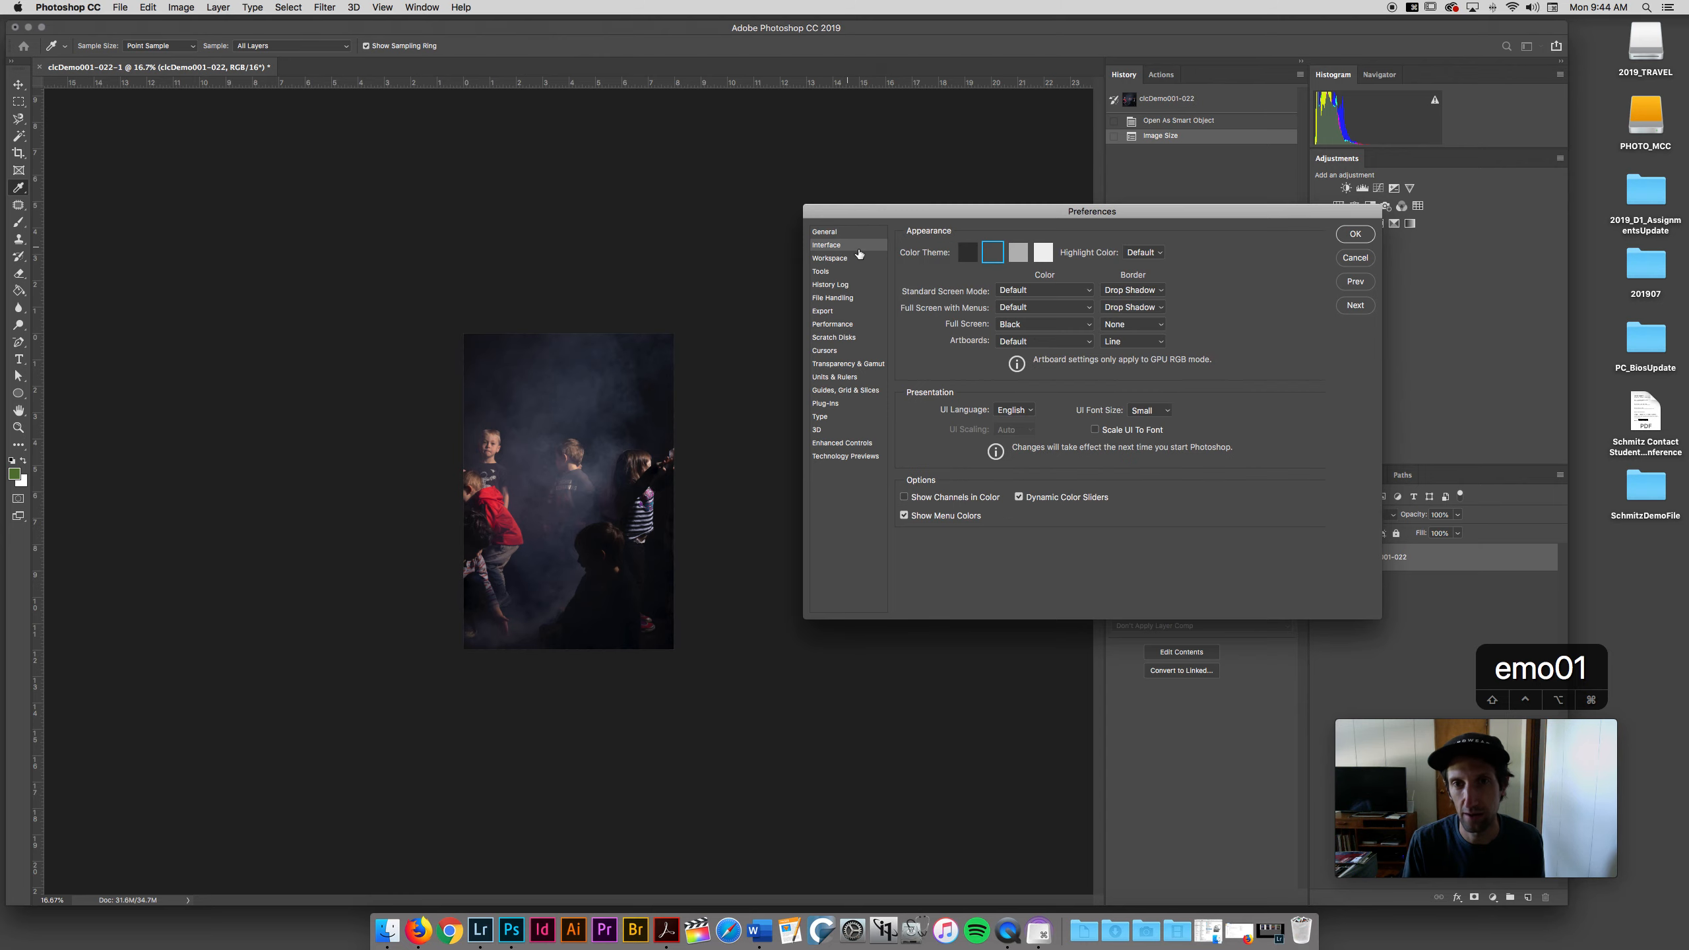
{"action": "left_click", "coordinate": [965, 252]}
{"action": "left_click", "coordinate": [993, 252]}
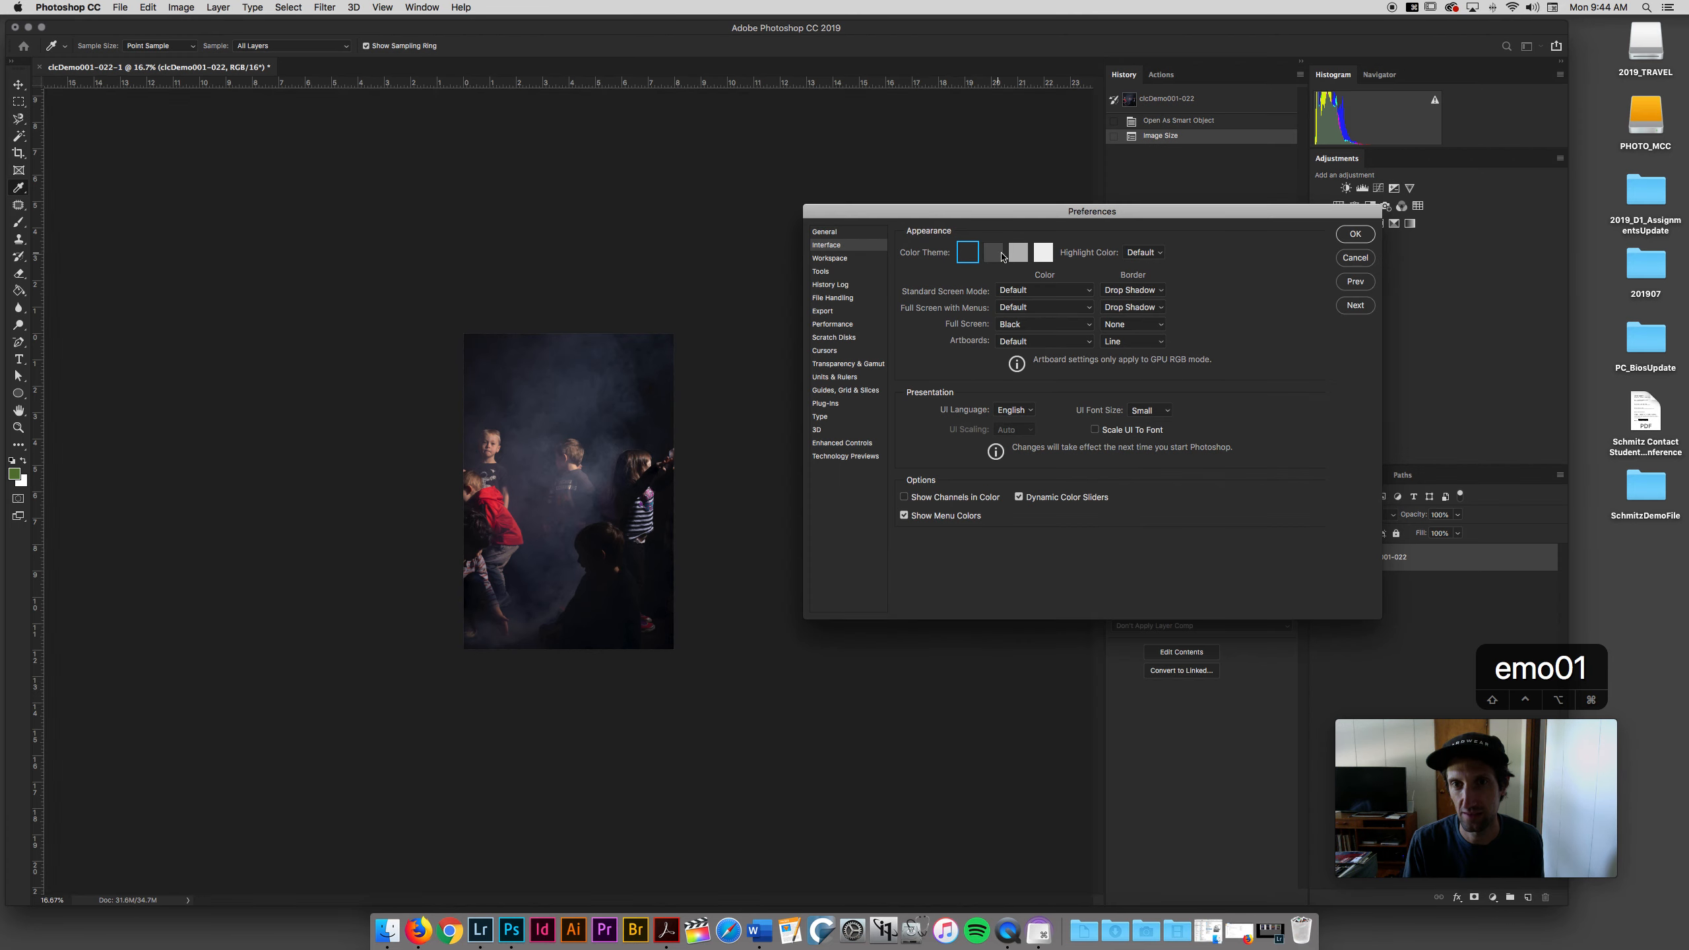
{"action": "left_click", "coordinate": [1018, 252]}
{"action": "left_click", "coordinate": [1041, 256]}
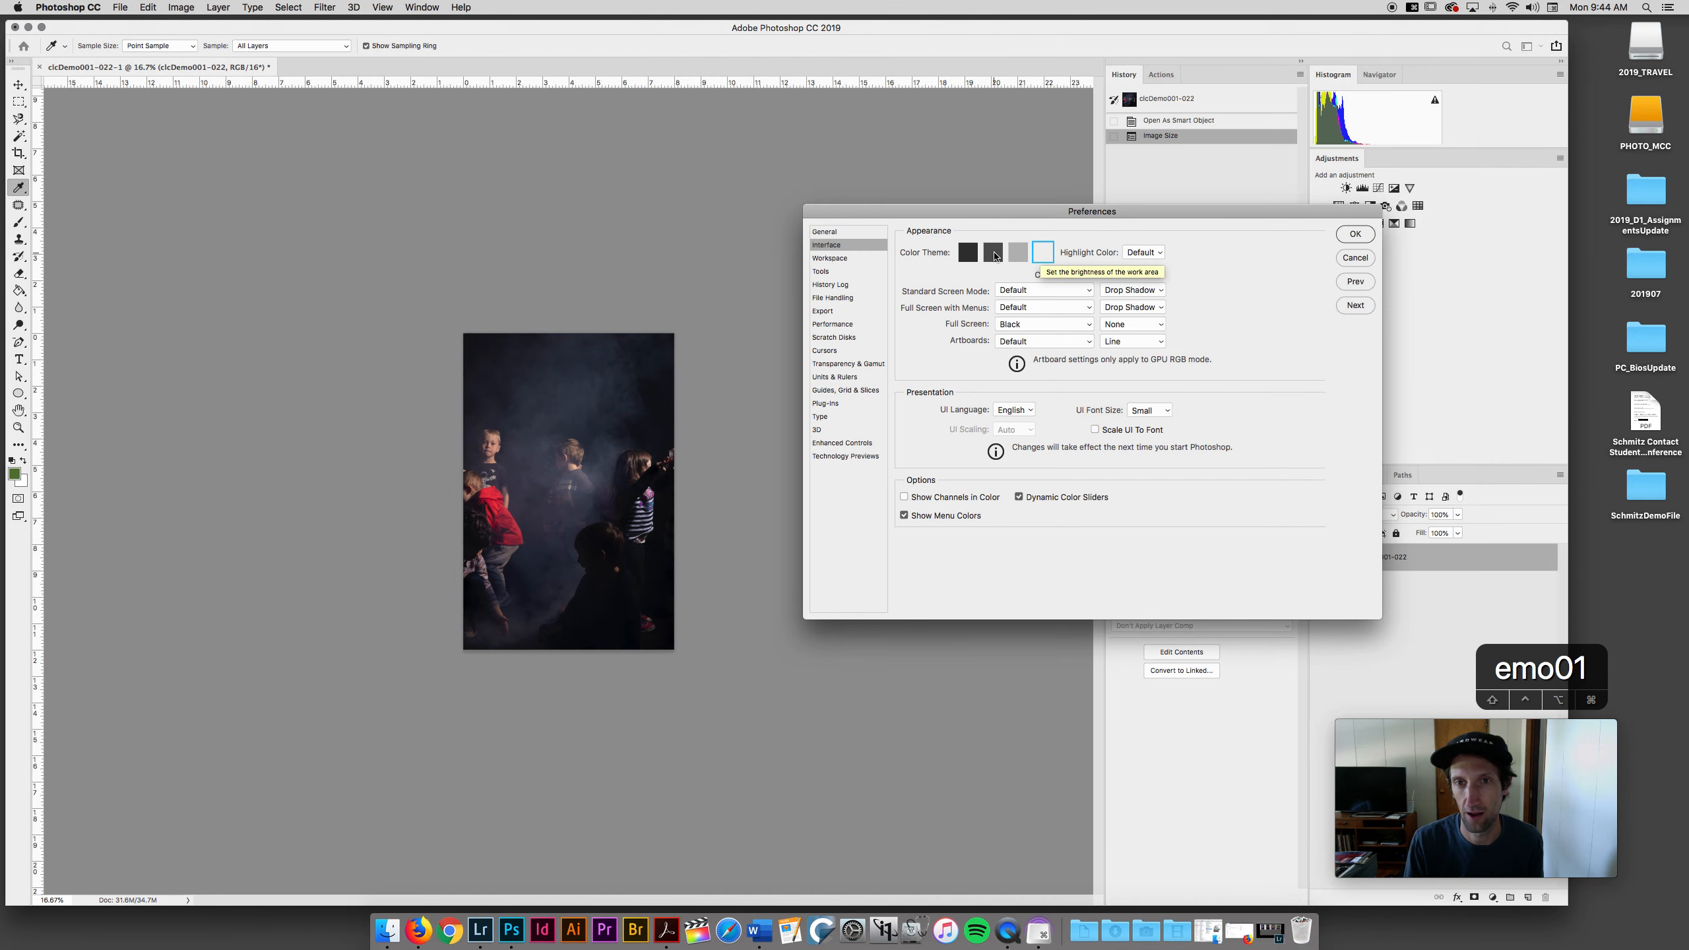
{"action": "left_click", "coordinate": [993, 255]}
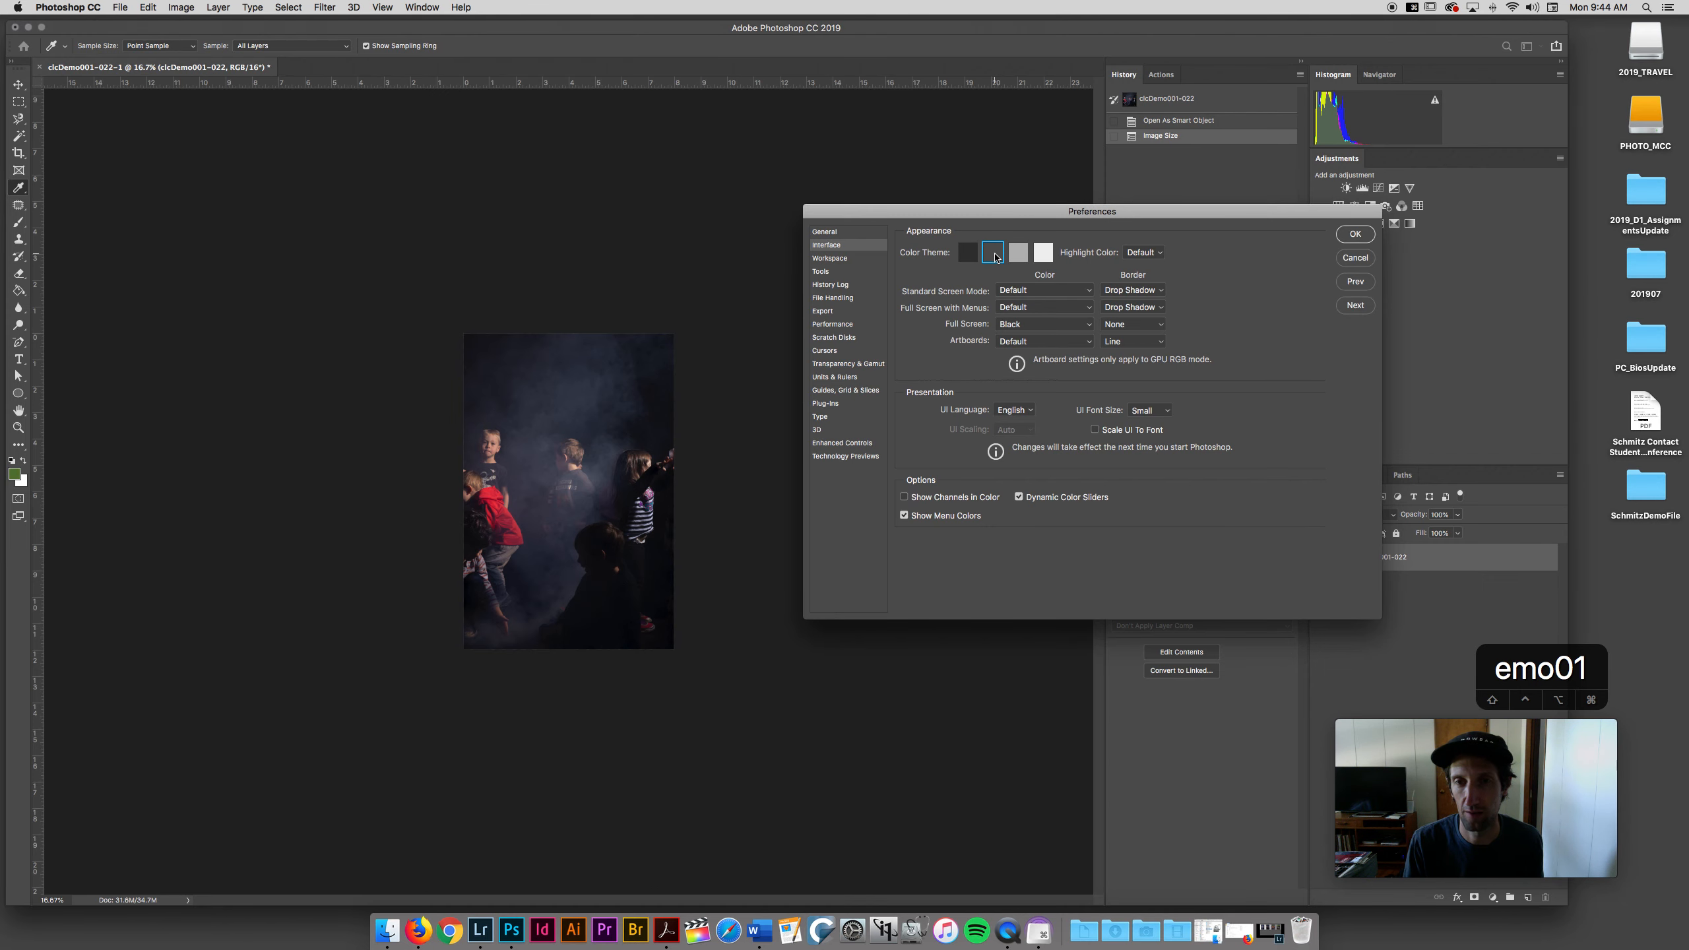
Examine the memory usage and graphics processor settings in the Performance preferences.
{"action": "left_click", "coordinate": [854, 328]}
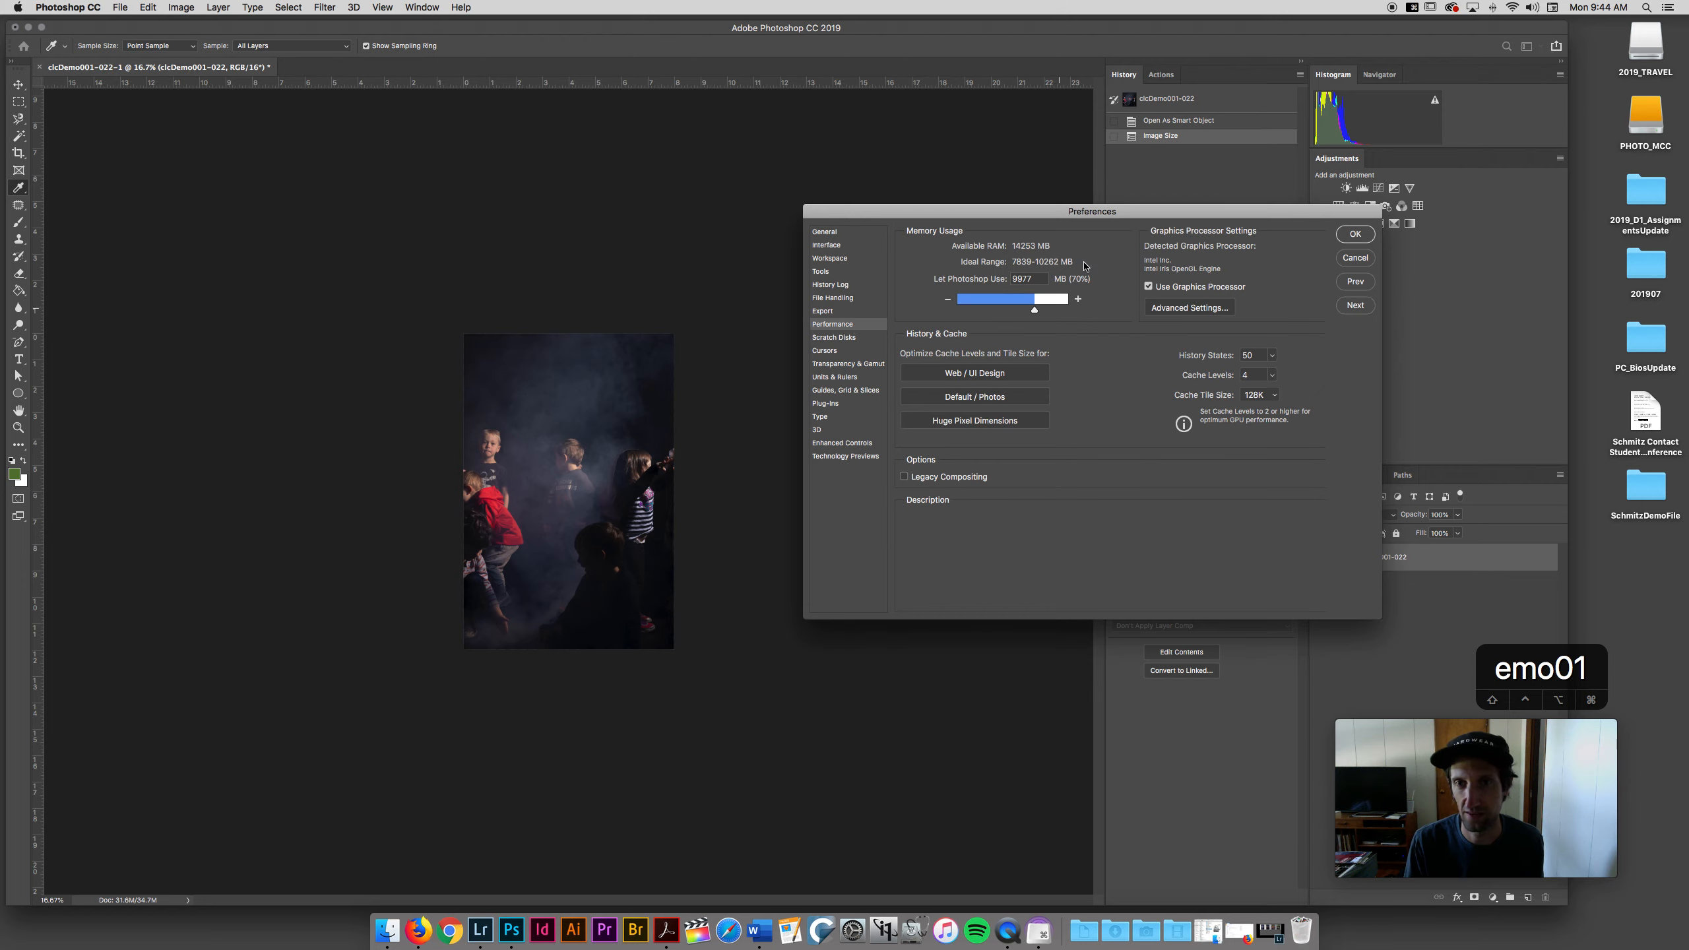
{"action": "mouse_move", "coordinate": [1037, 314]}
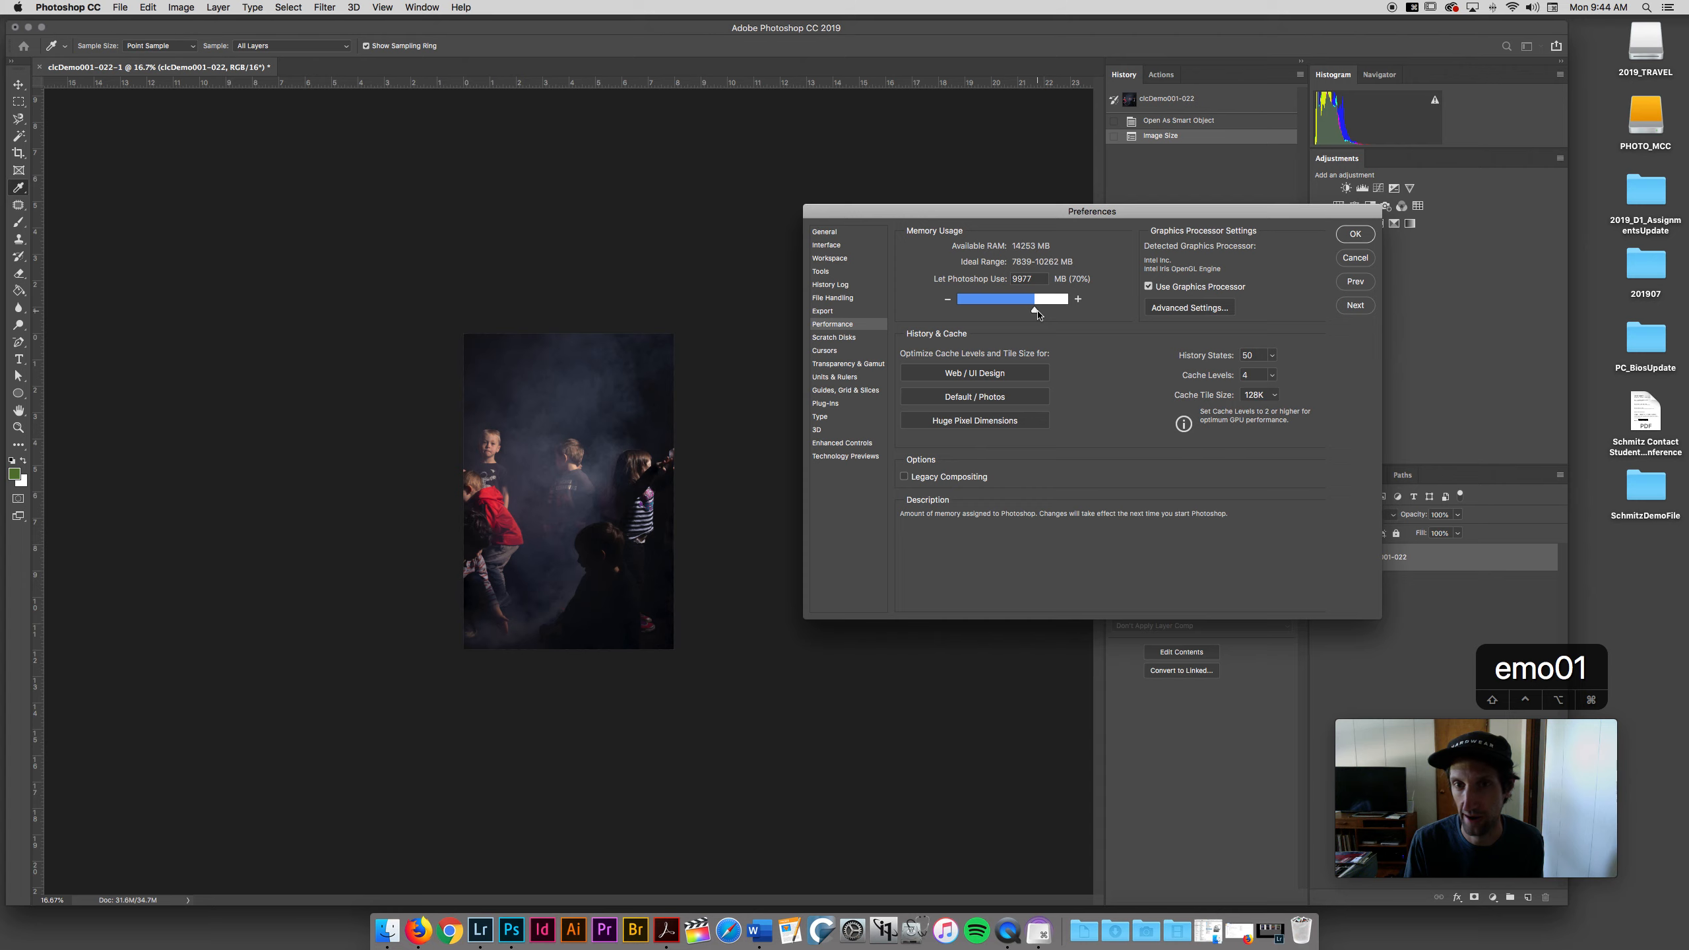
{"action": "mouse_move", "coordinate": [1154, 250]}
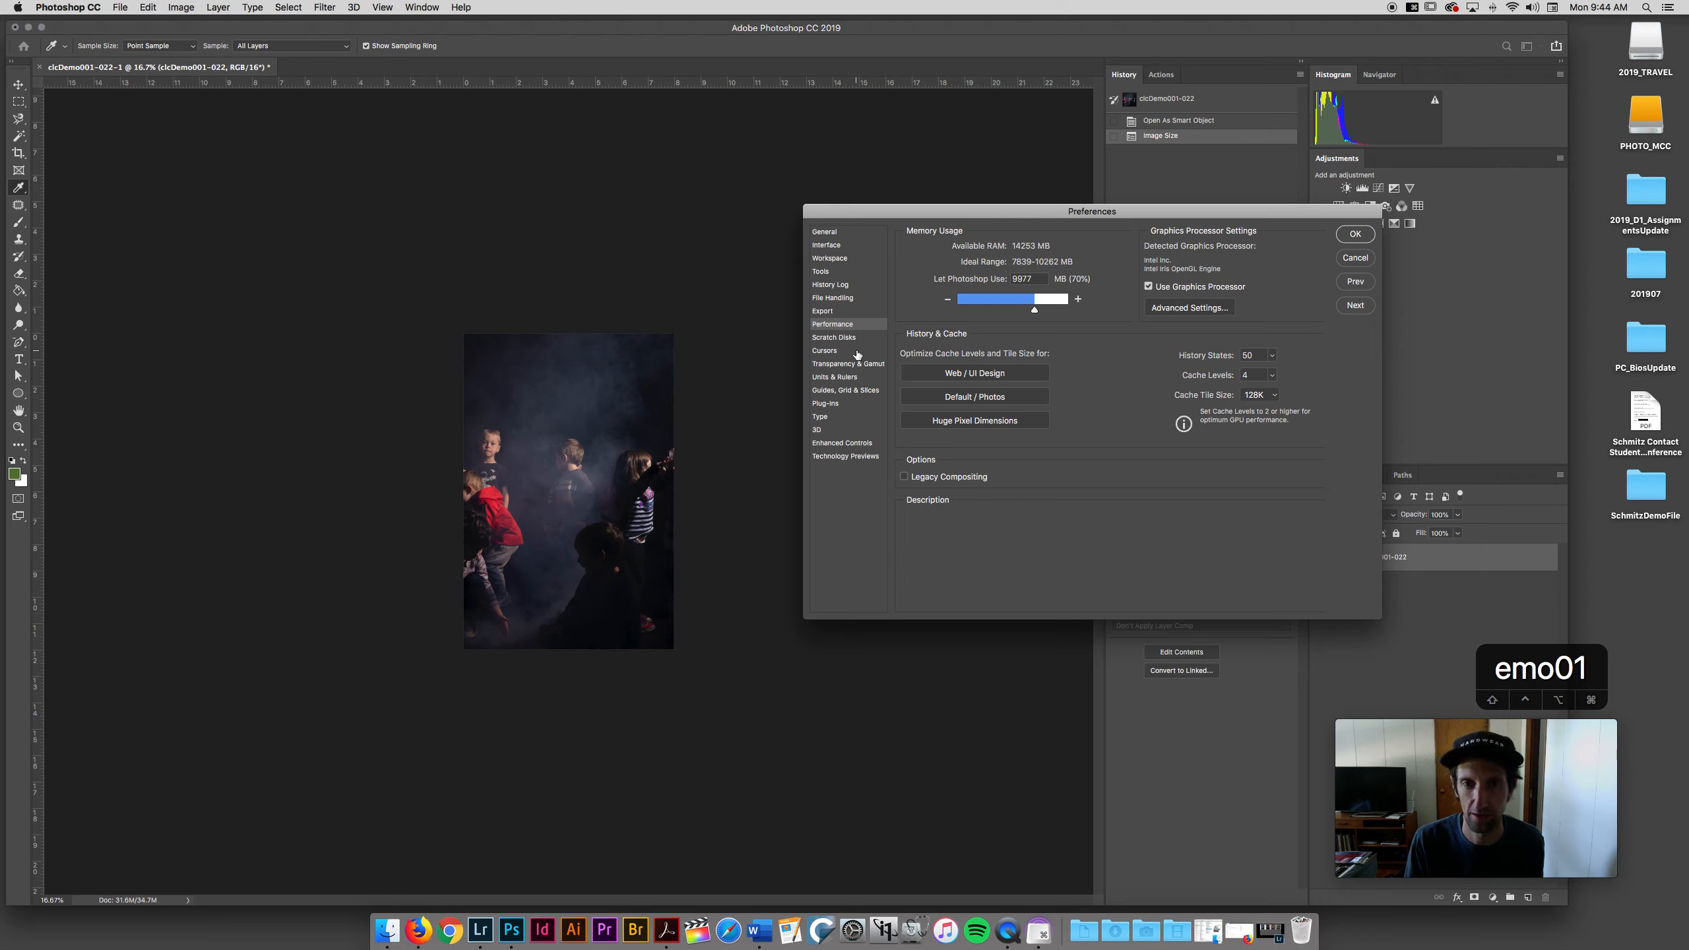
Set the Other Cursors option to Precise in the Cursors preferences.
{"action": "left_click", "coordinate": [825, 350]}
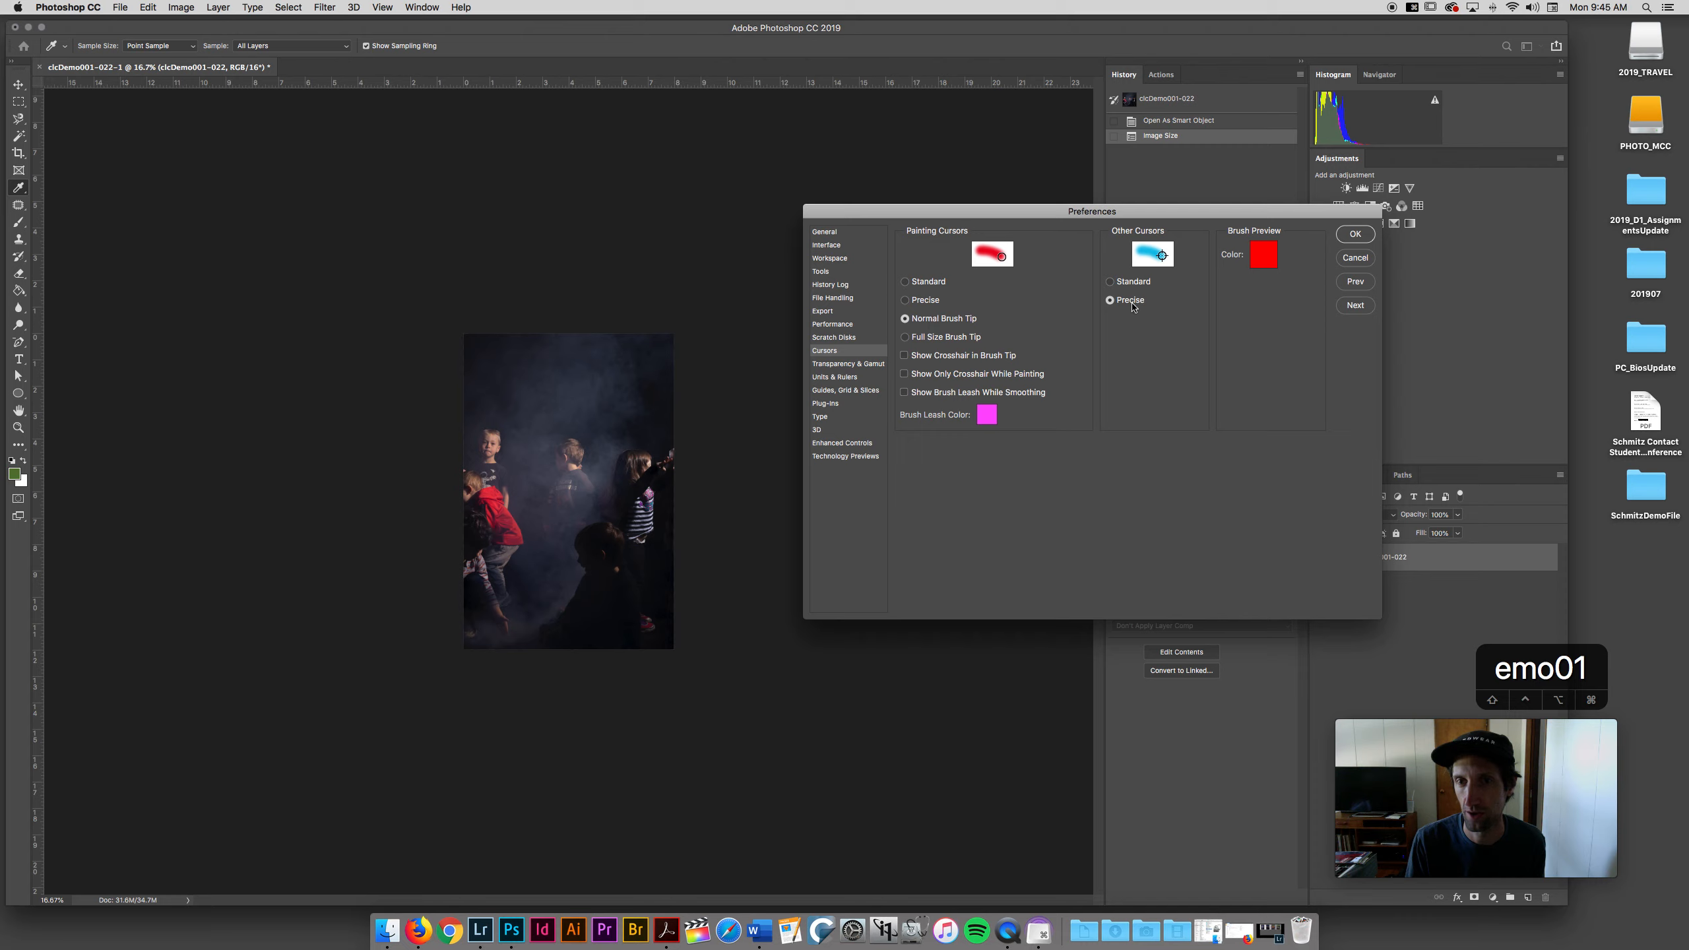
{"action": "left_click", "coordinate": [1109, 284]}
{"action": "left_click", "coordinate": [1110, 302]}
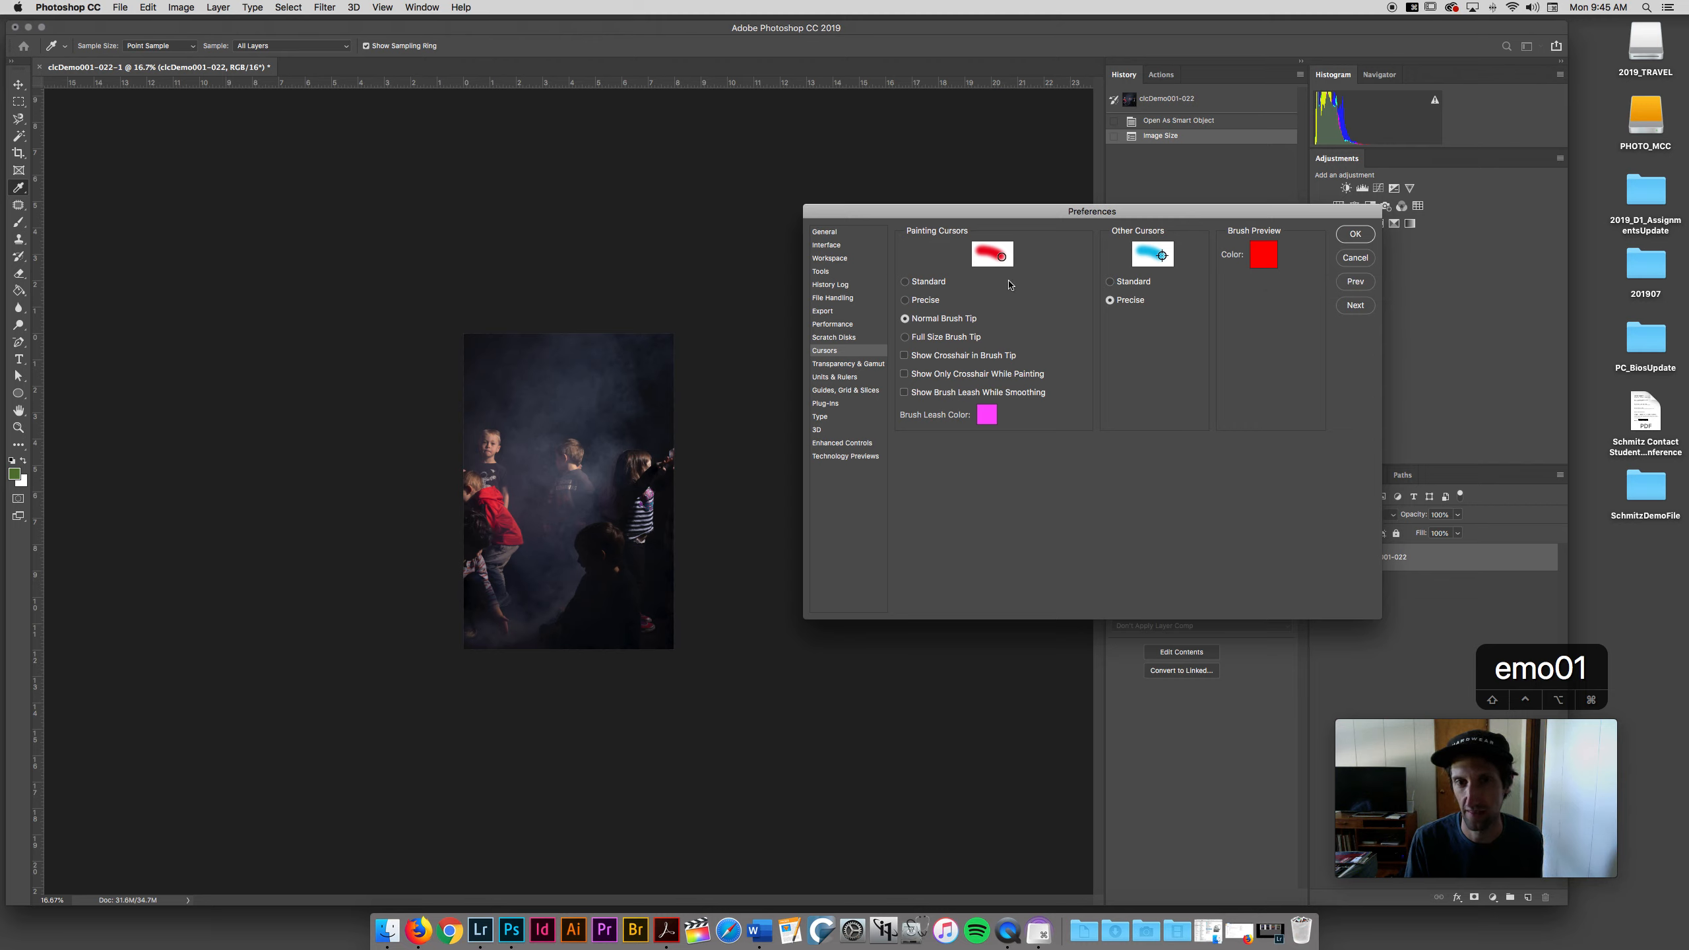
Recheck the General, Performance and Cursors preferences and accept the preferences.
{"action": "left_click", "coordinate": [846, 236]}
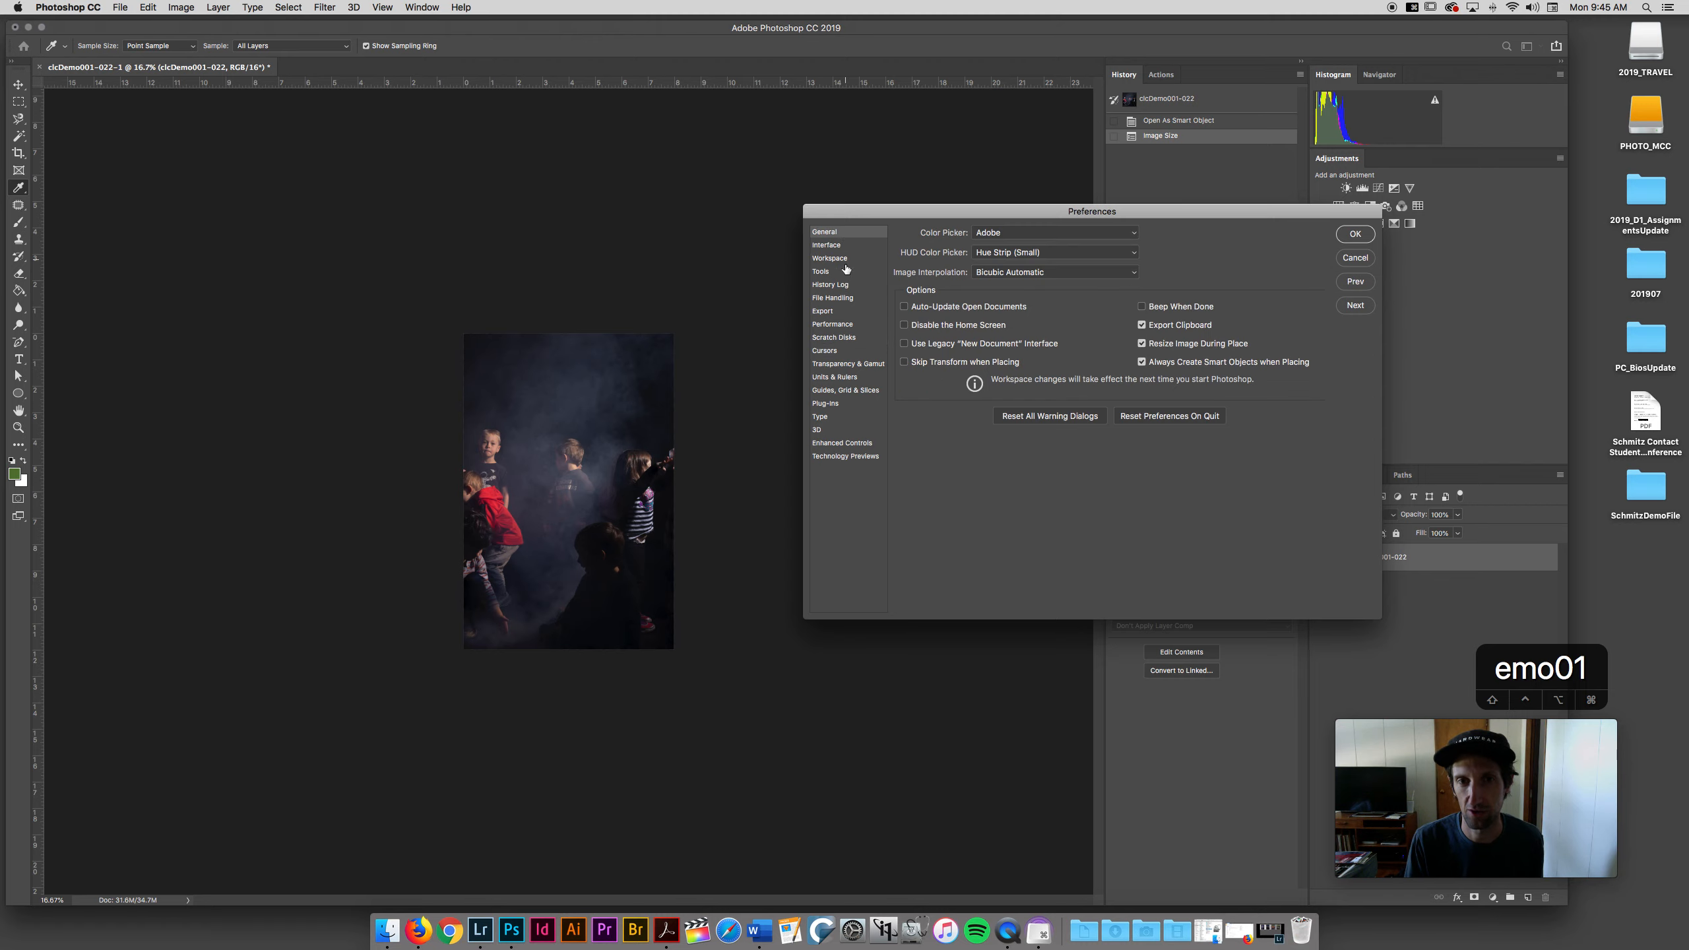
{"action": "left_click", "coordinate": [845, 326]}
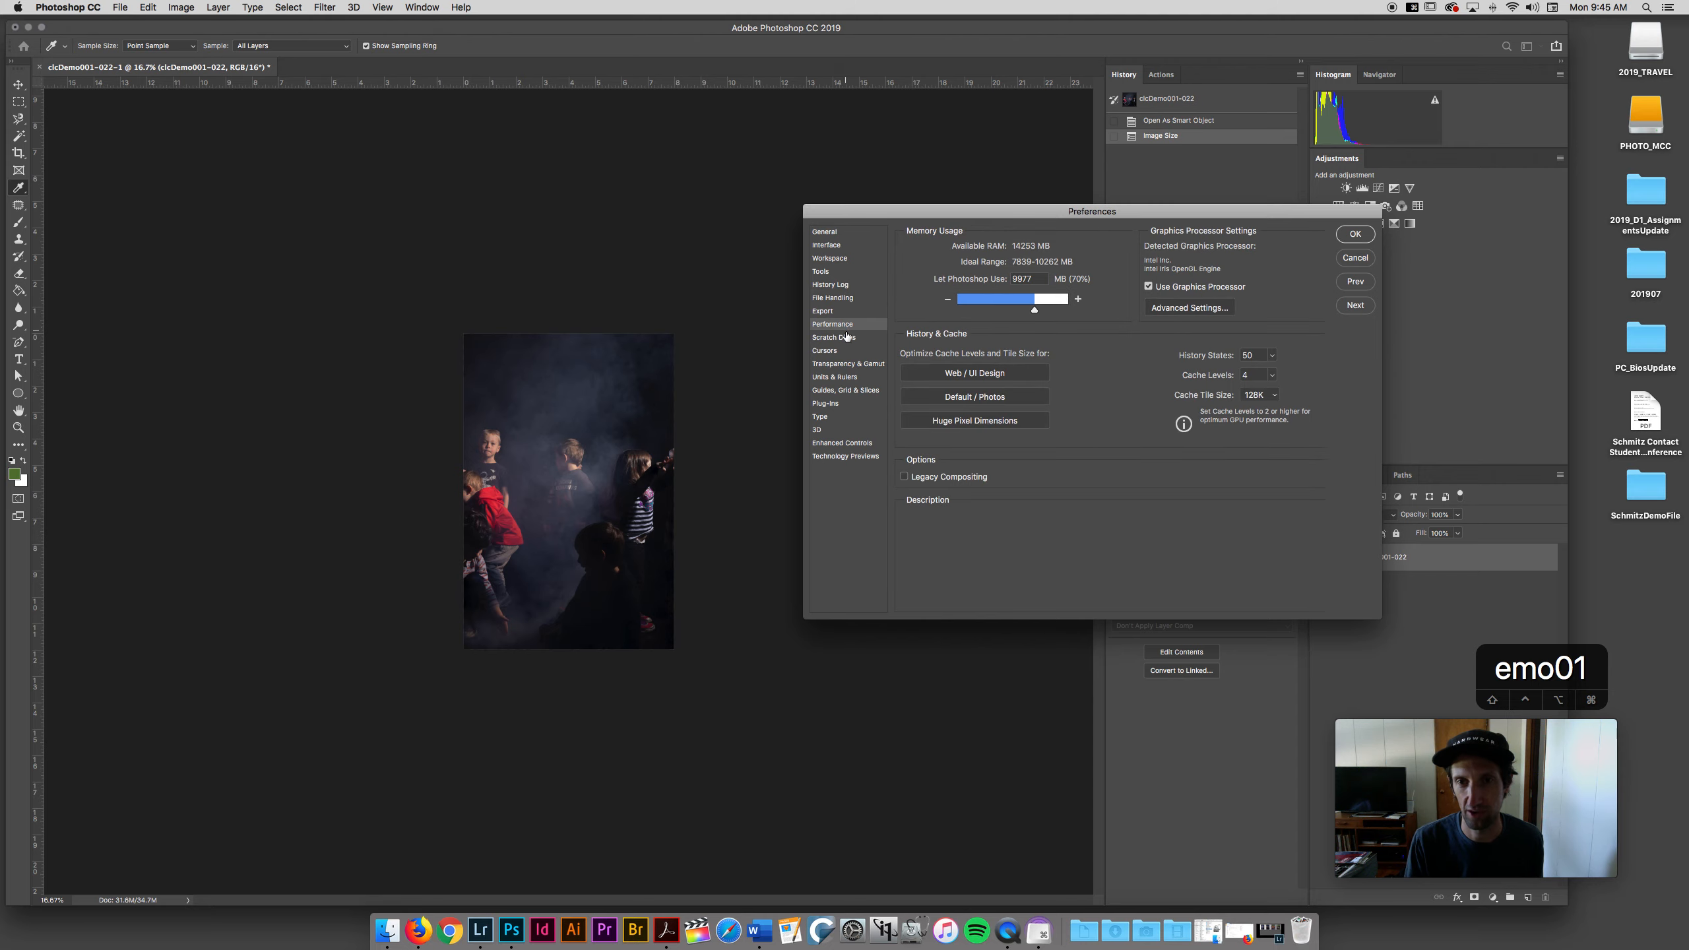
{"action": "left_click", "coordinate": [846, 348]}
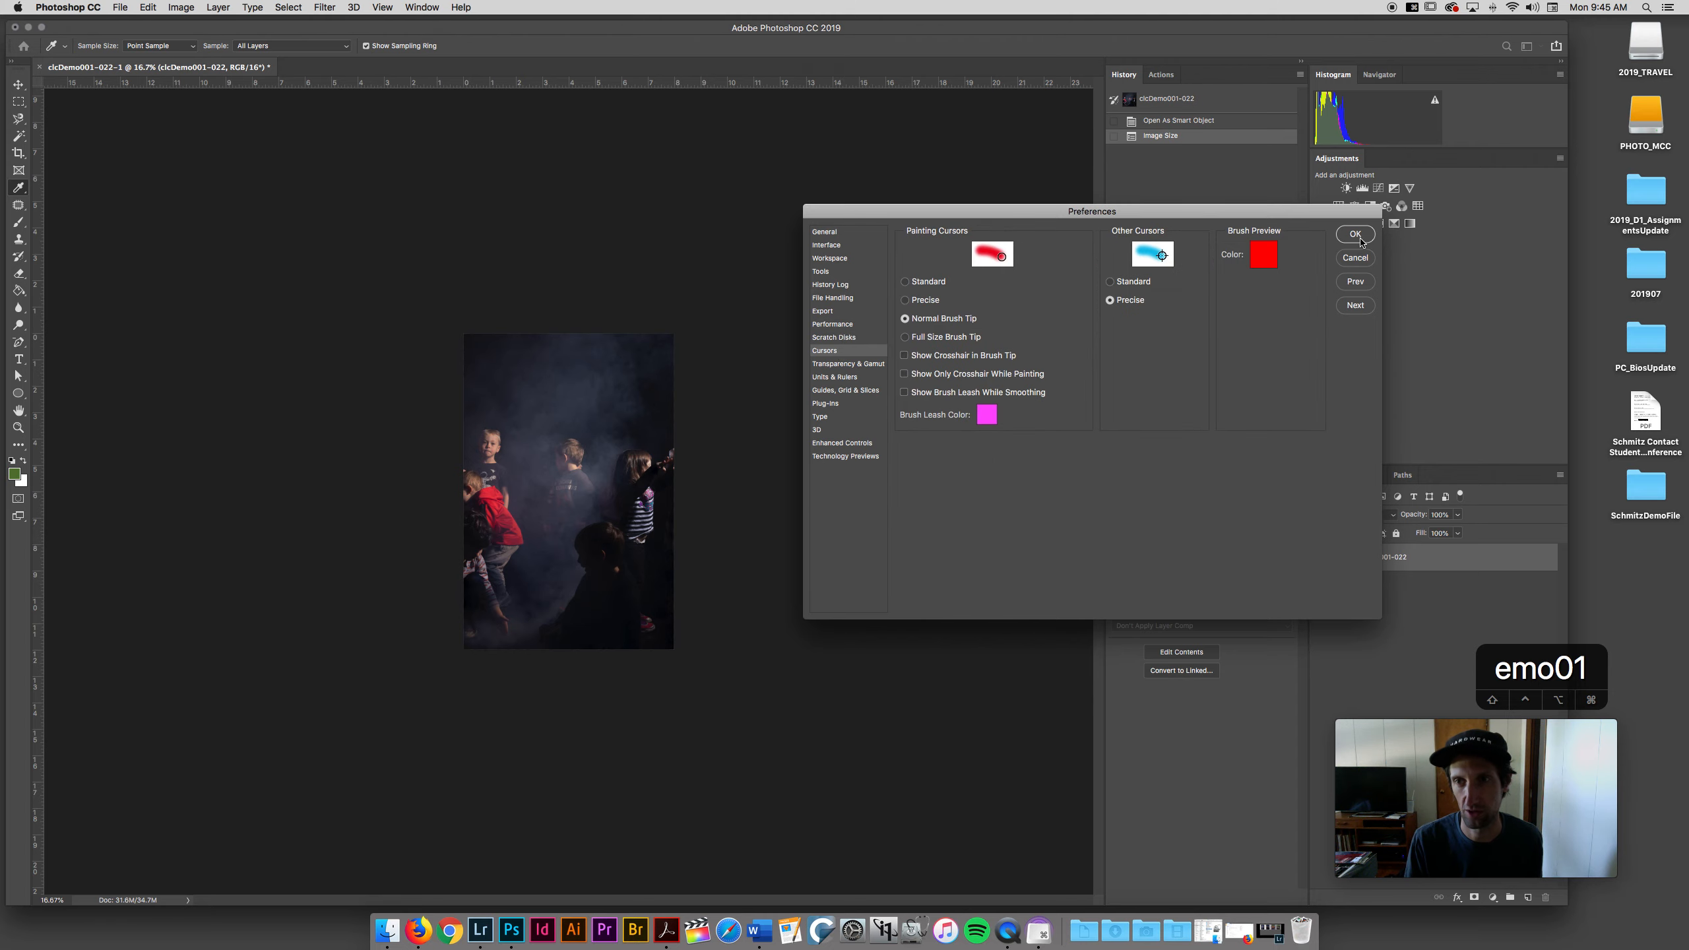
{"action": "left_click", "coordinate": [1355, 237]}
{"action": "key", "text": "v"}
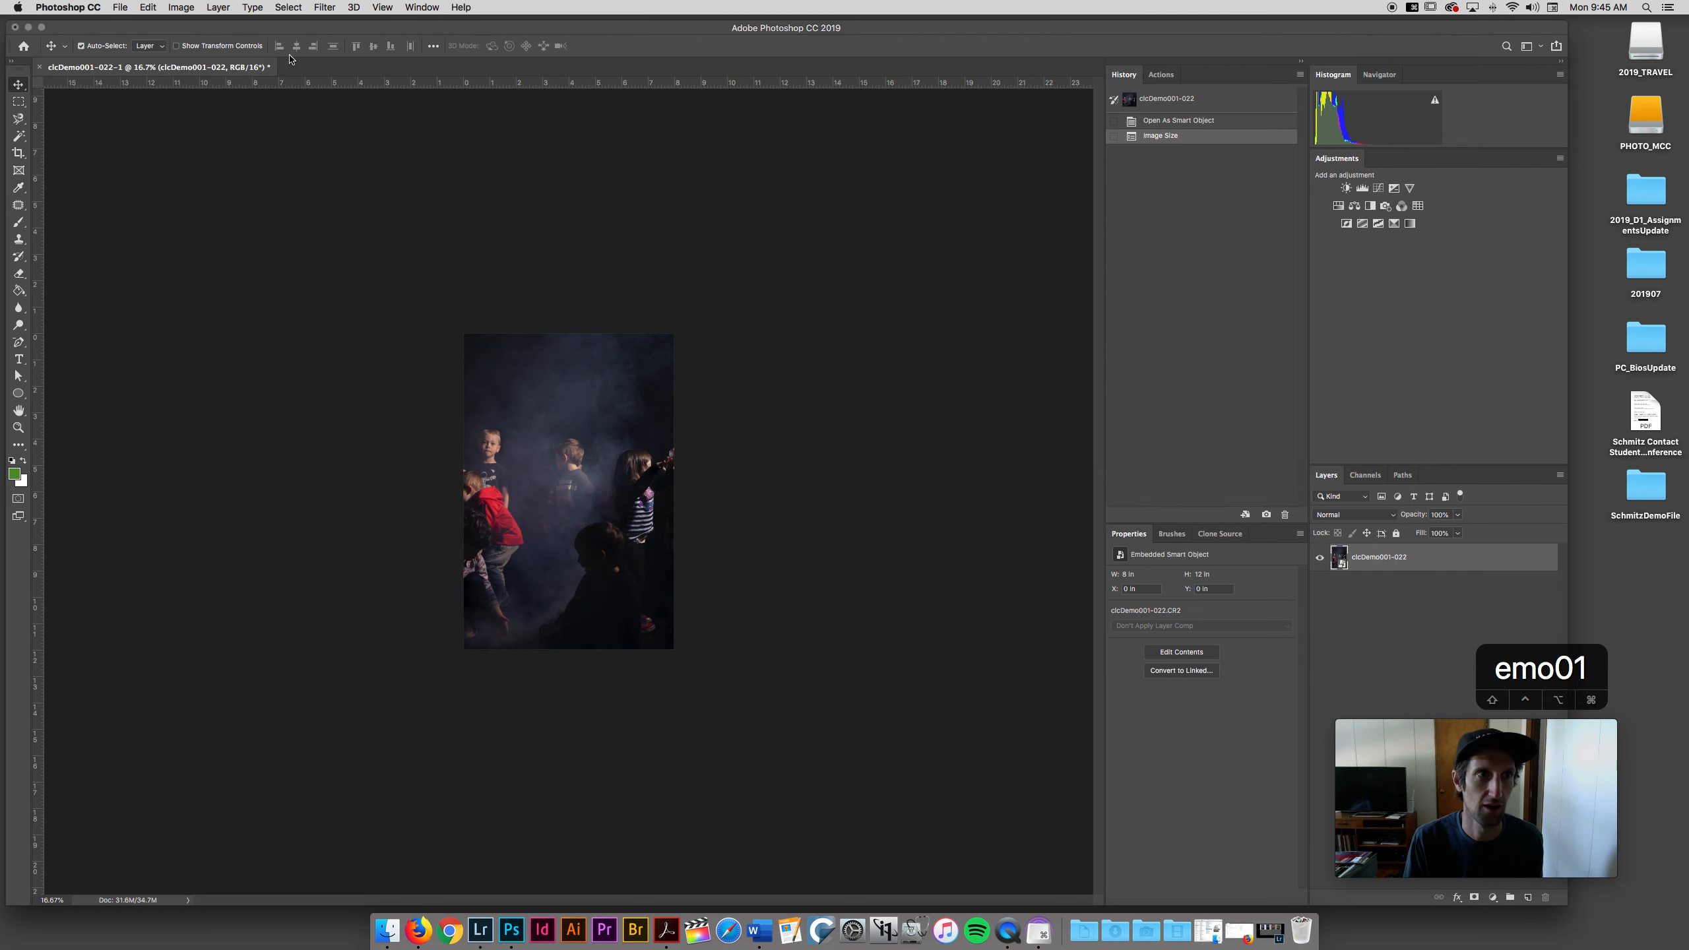
Set the RGB working space to Adobe RGB (1998) in the color settings.
{"action": "left_click", "coordinate": [147, 7]}
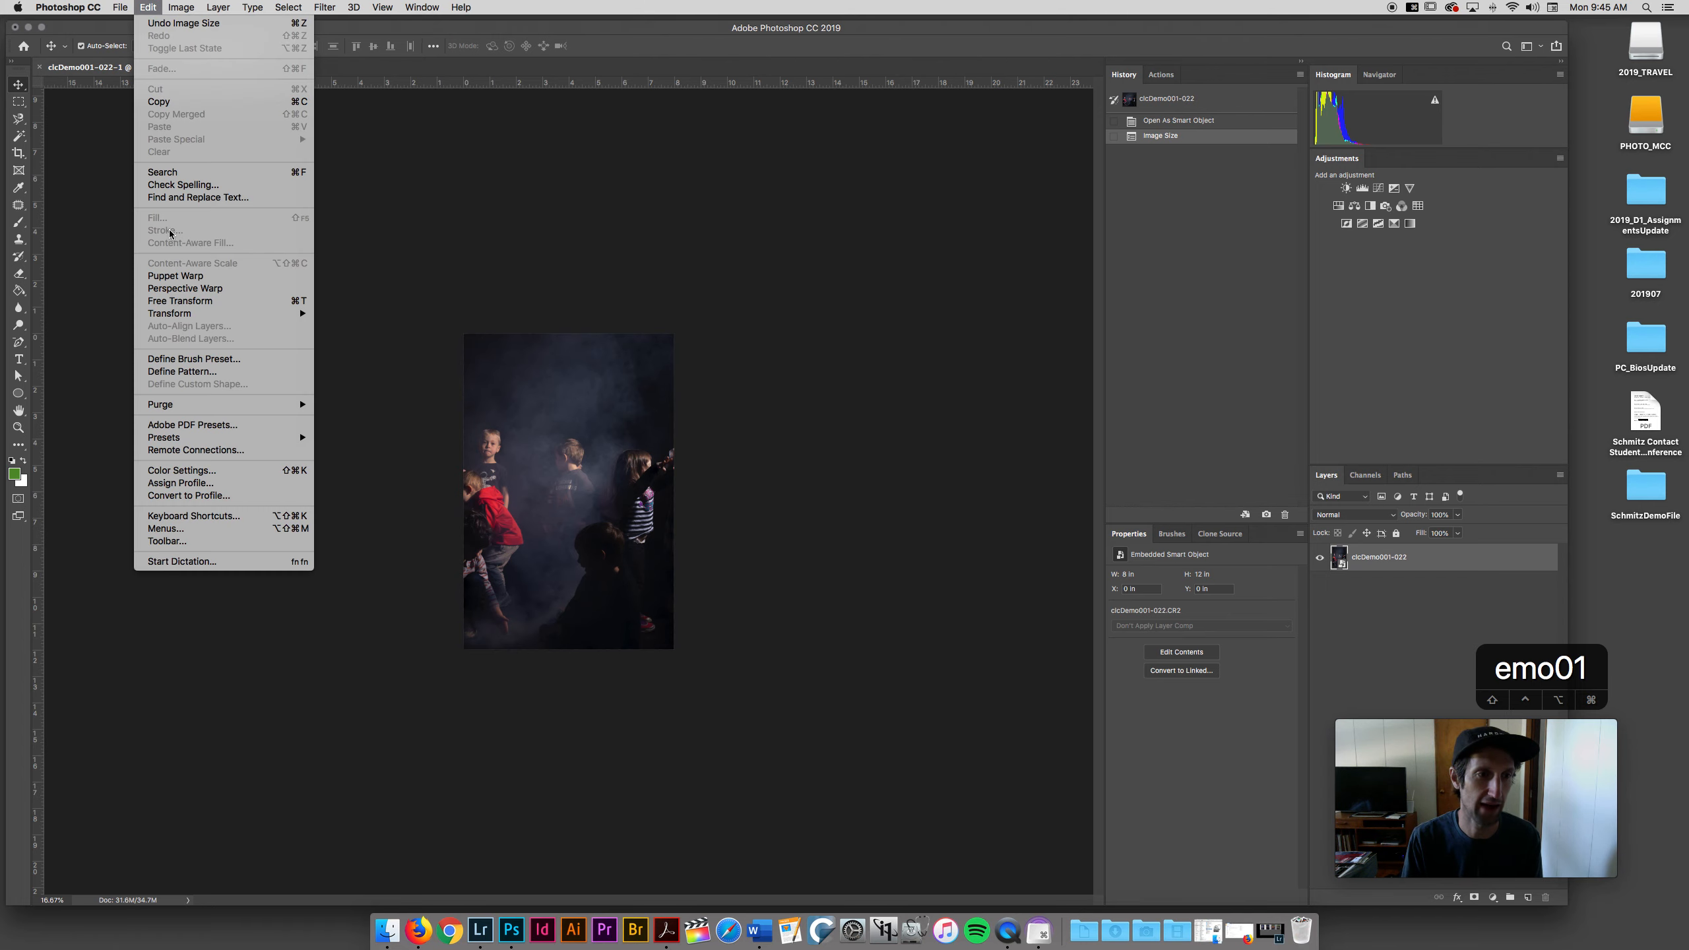
{"action": "left_click", "coordinate": [198, 471]}
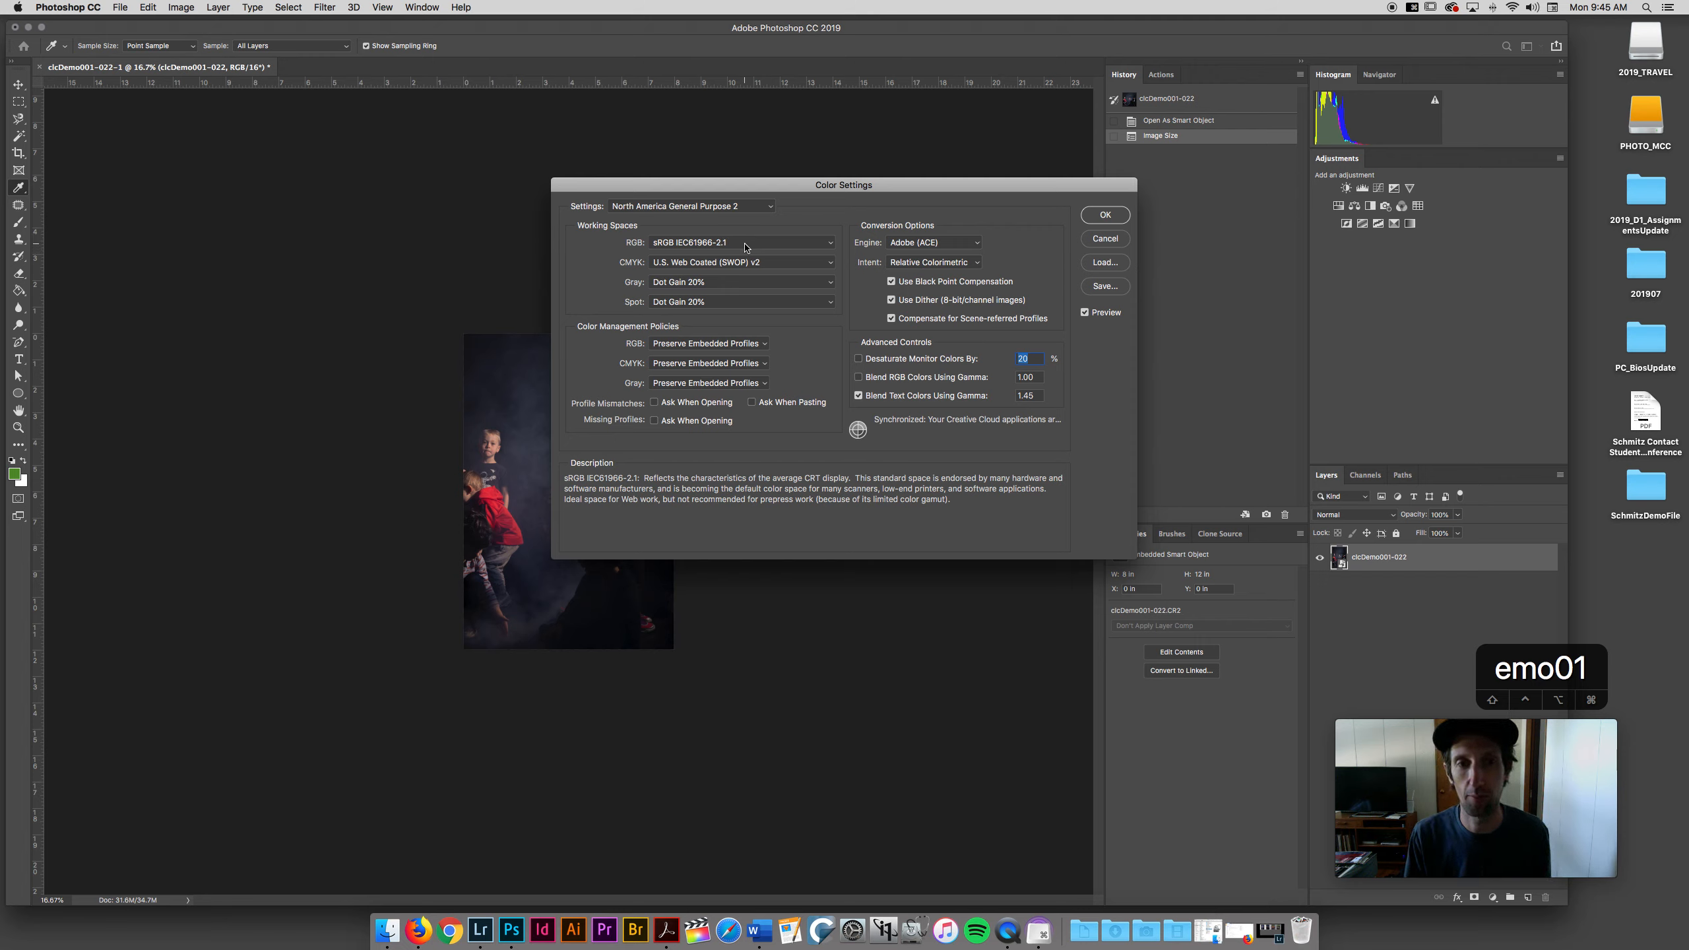
{"action": "left_click", "coordinate": [745, 246]}
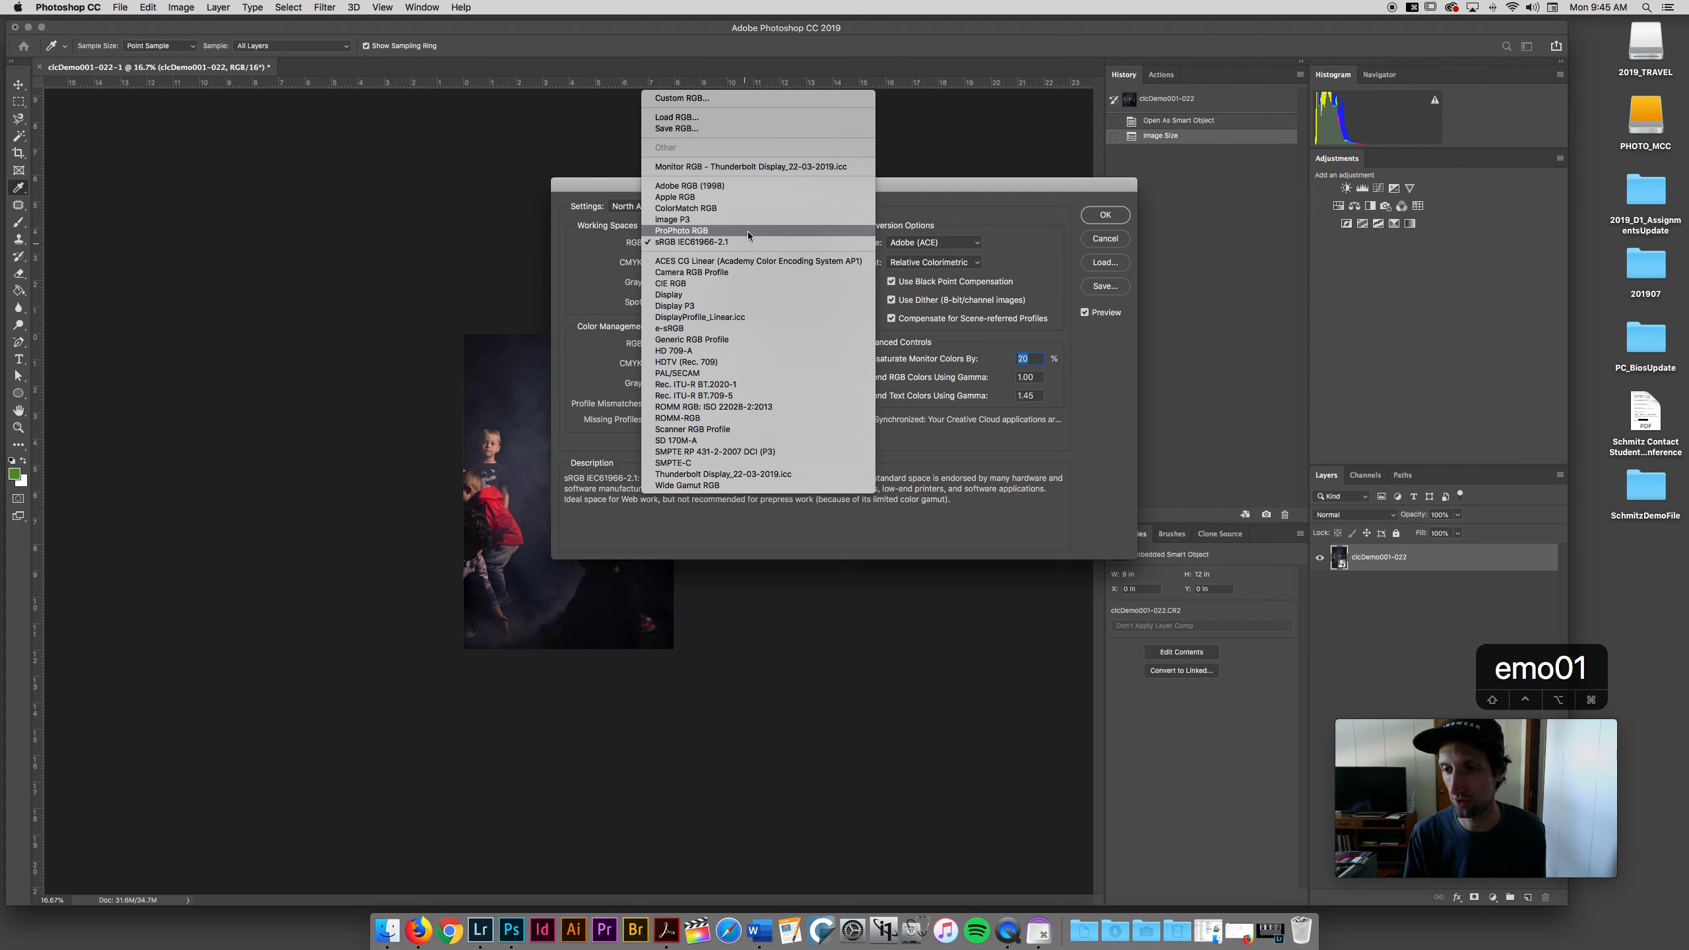
{"action": "left_click", "coordinate": [747, 191]}
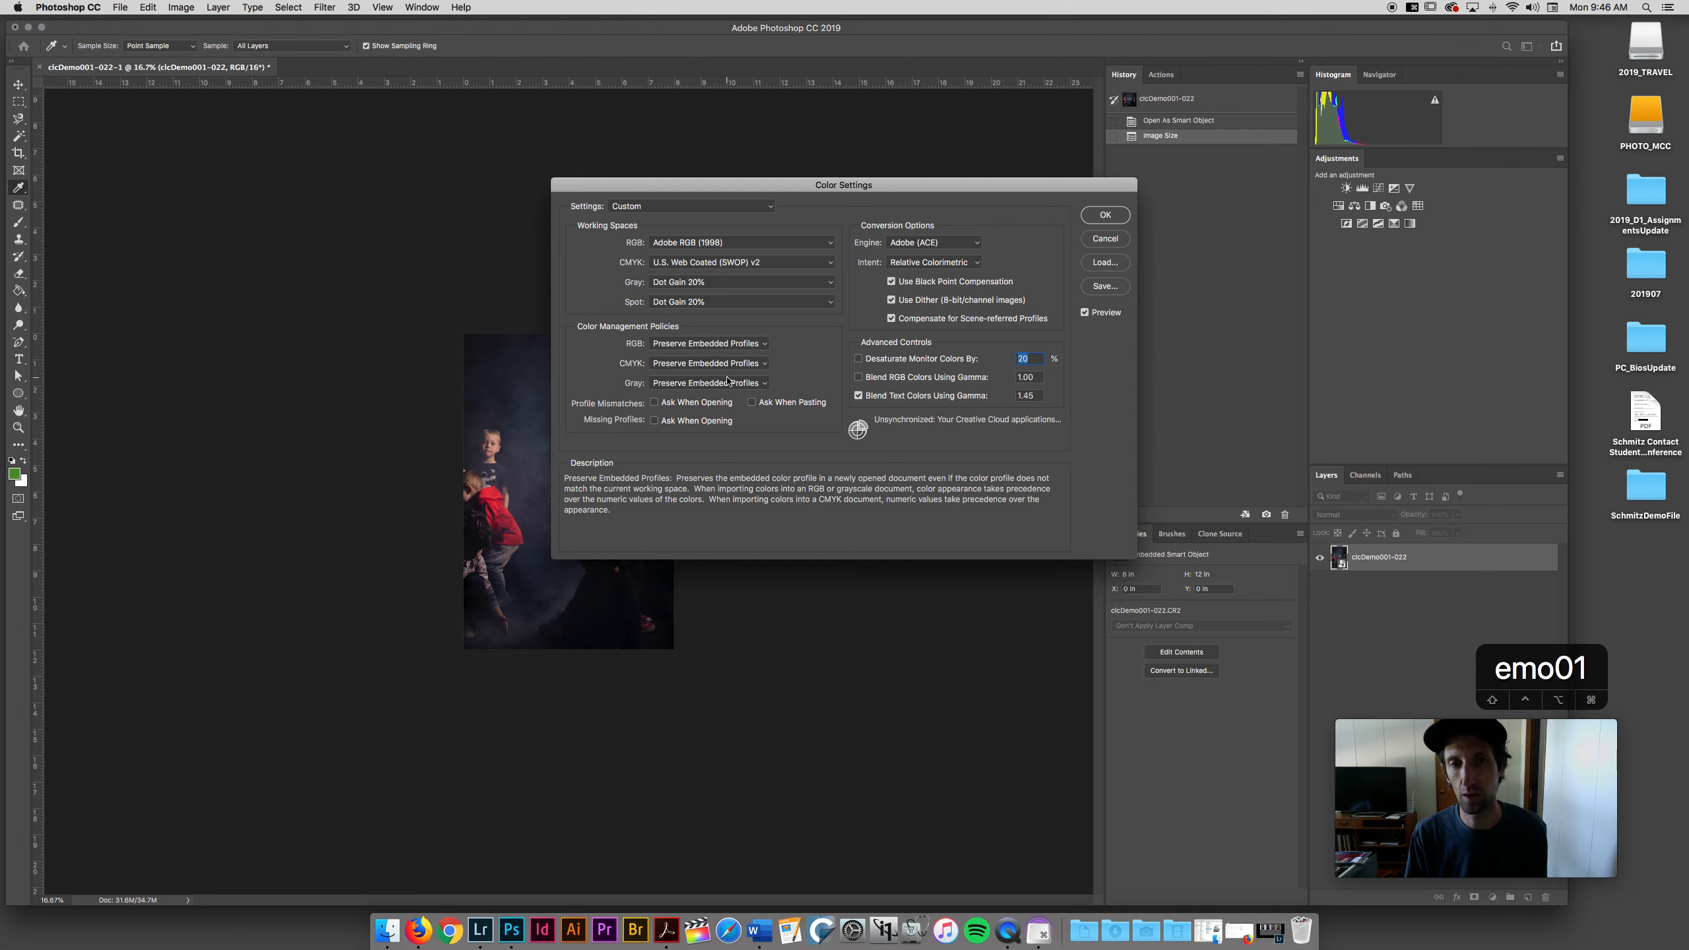
Keep the RGB policy at Preserve Embedded Profiles and enable asking for profile mismatches on opening and pasting and for missing profiles on opening.
{"action": "left_click", "coordinate": [732, 343]}
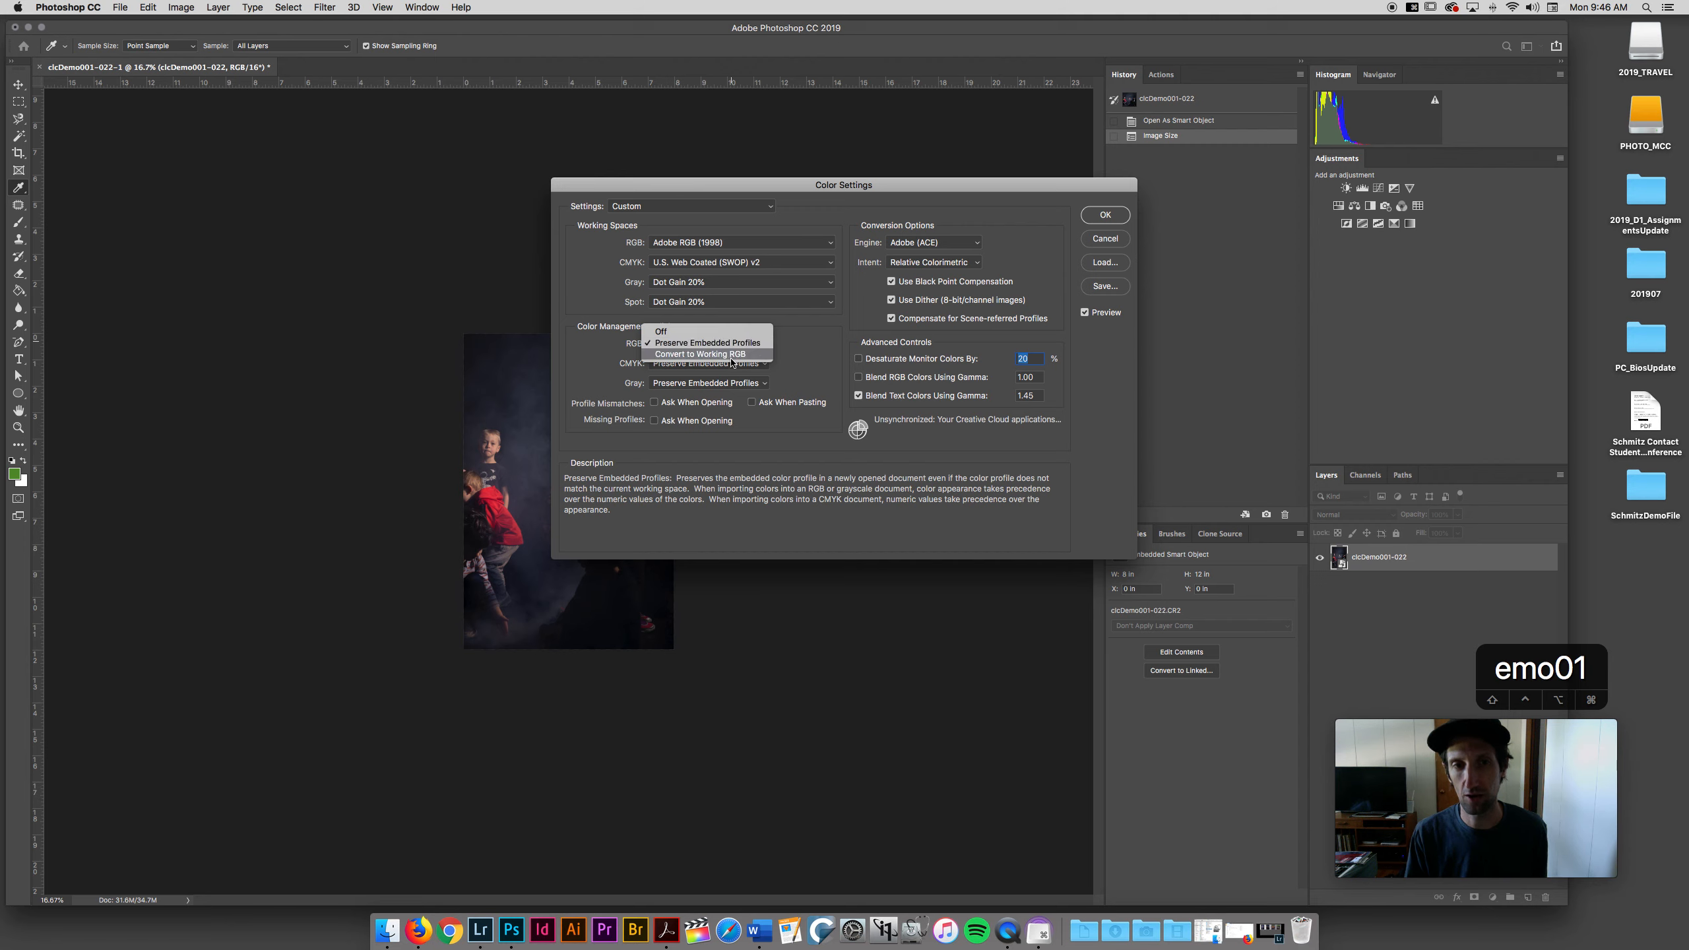
{"action": "left_click", "coordinate": [731, 343]}
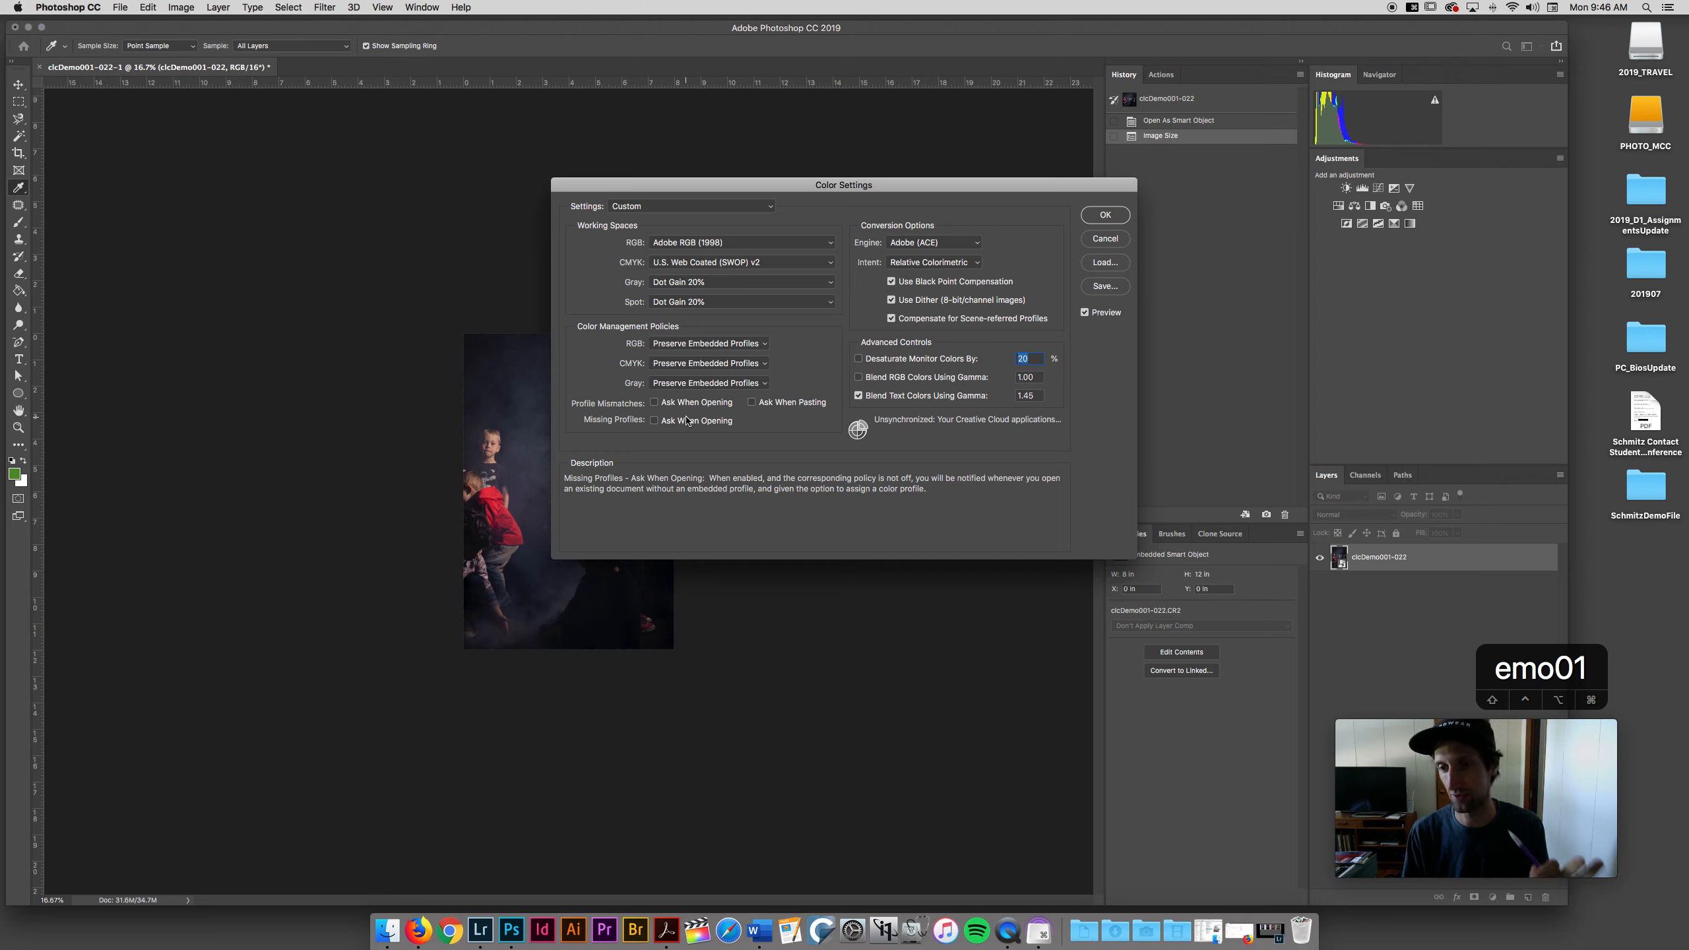
{"action": "left_click", "coordinate": [655, 403]}
{"action": "left_click", "coordinate": [751, 402]}
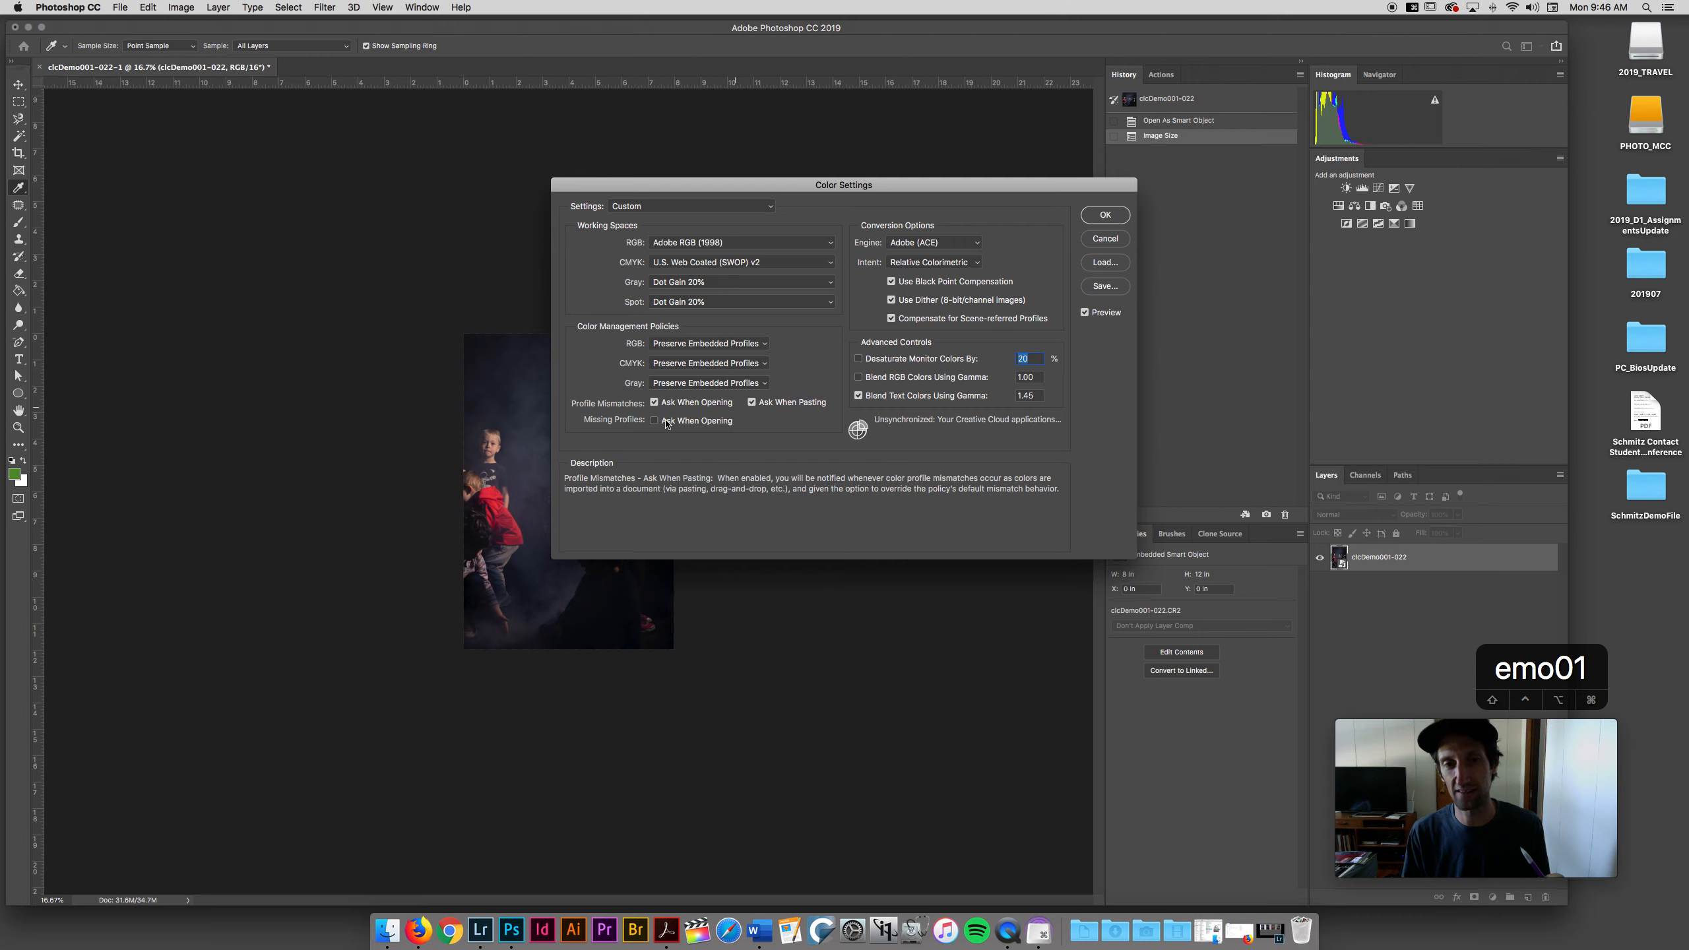
{"action": "left_click", "coordinate": [656, 421]}
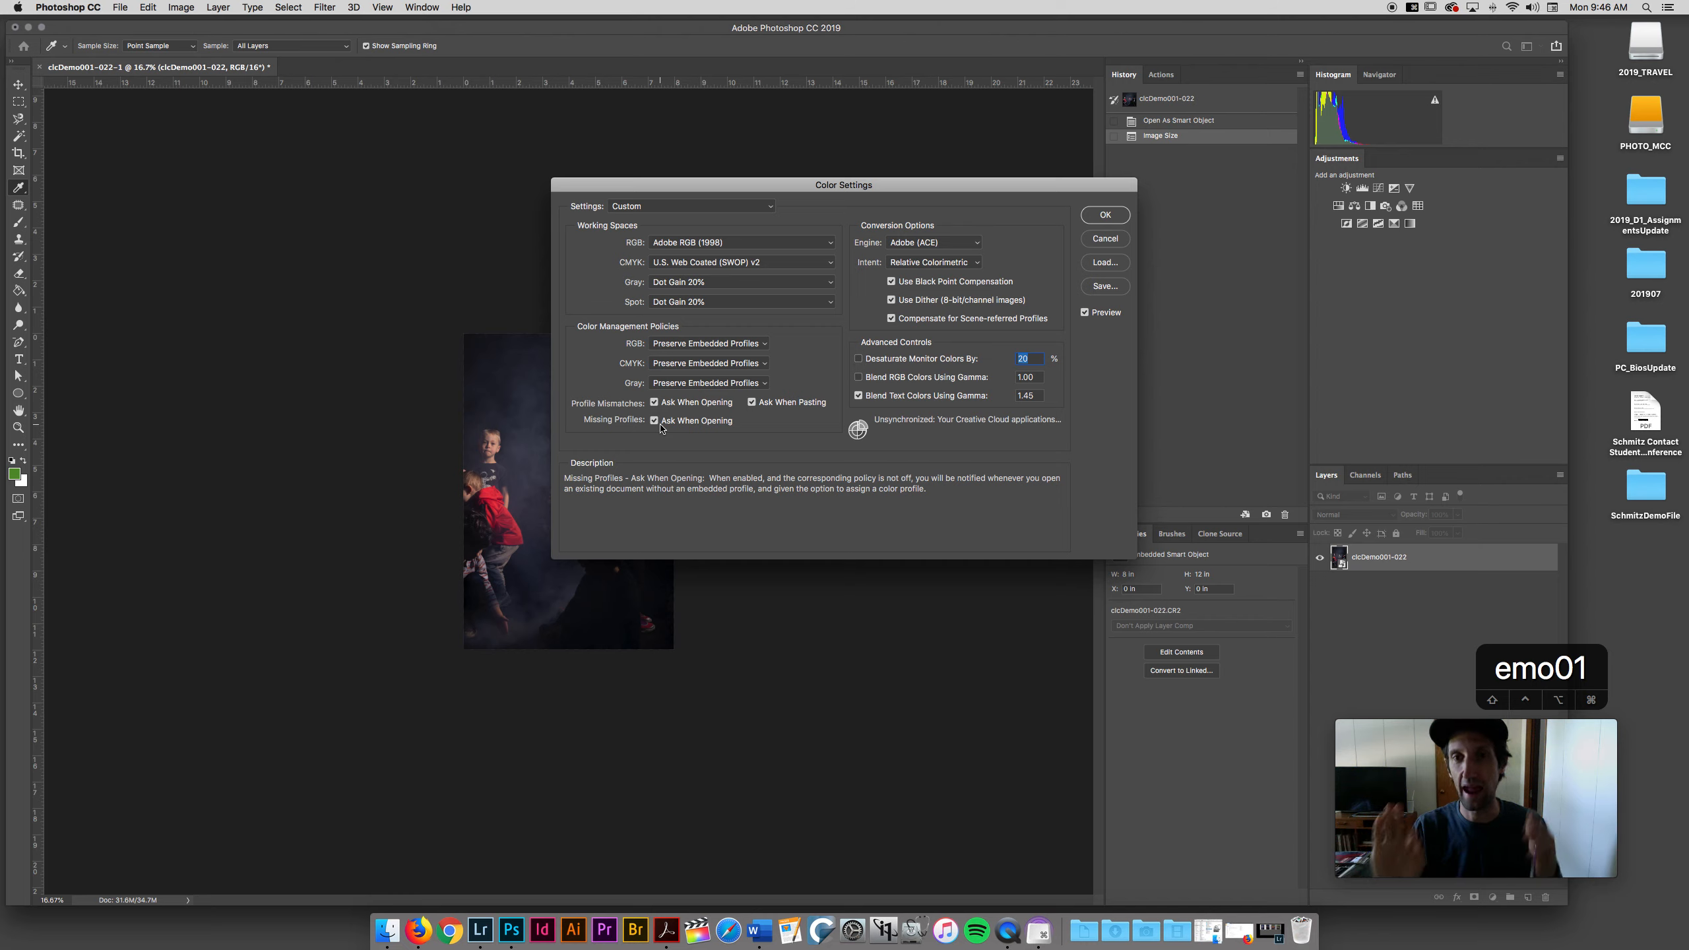
Save the color settings under the name DL_Color1998 in the Settings folder.
{"action": "left_click", "coordinate": [1104, 287]}
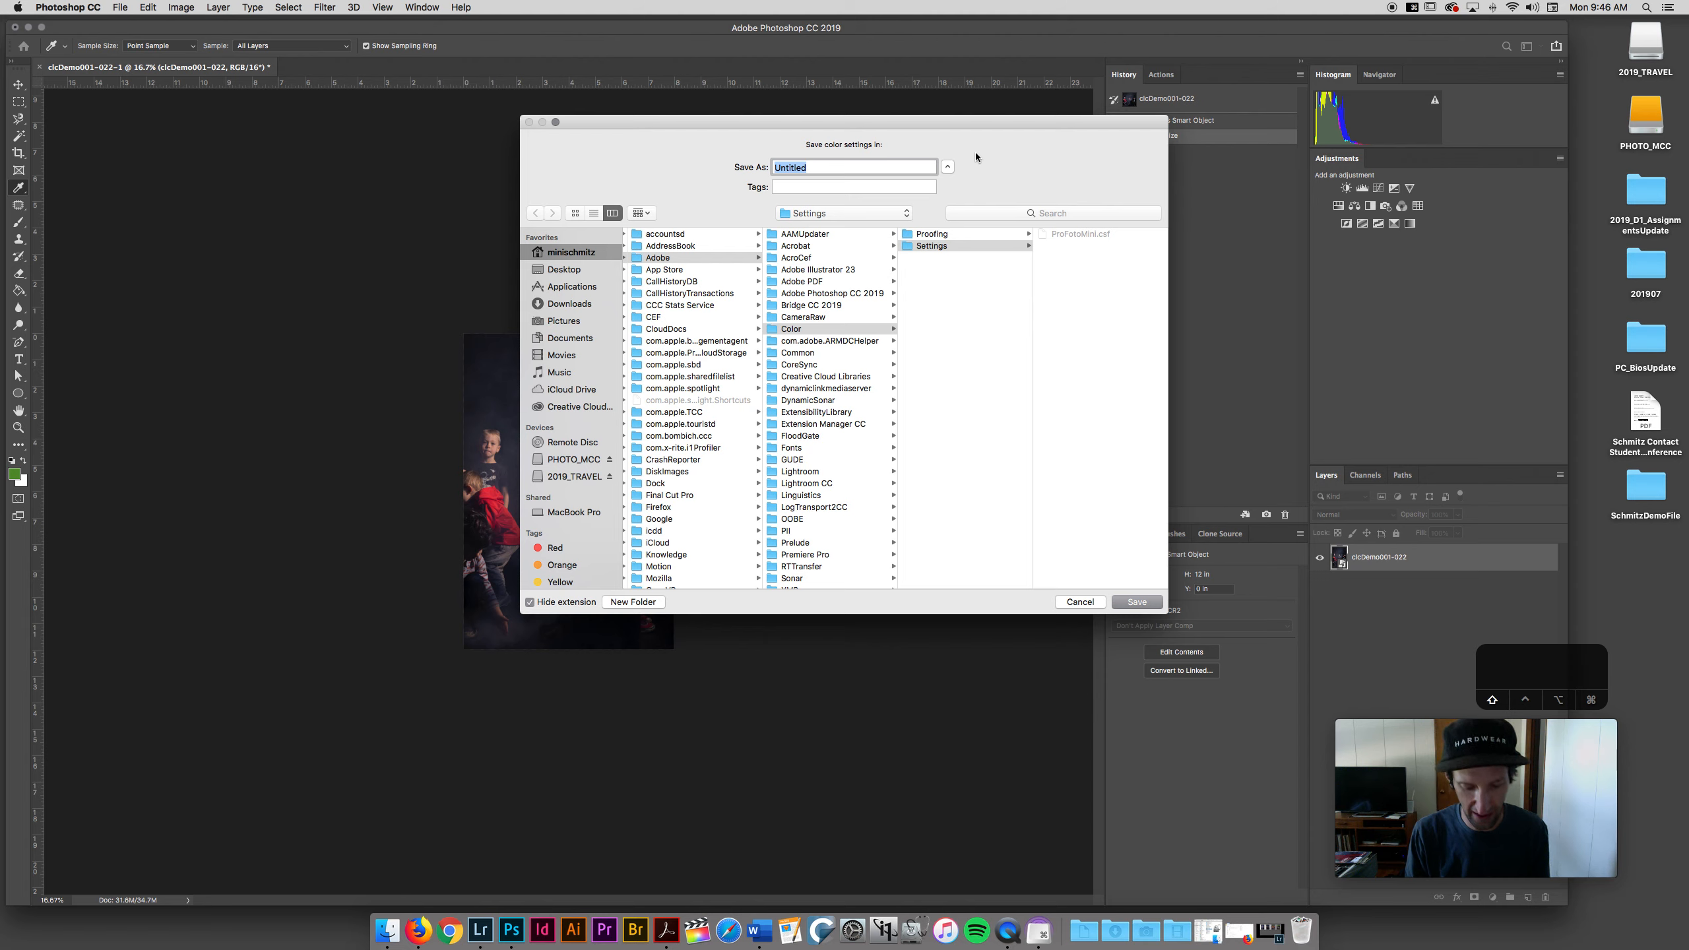
{"action": "type", "text": "DL"}
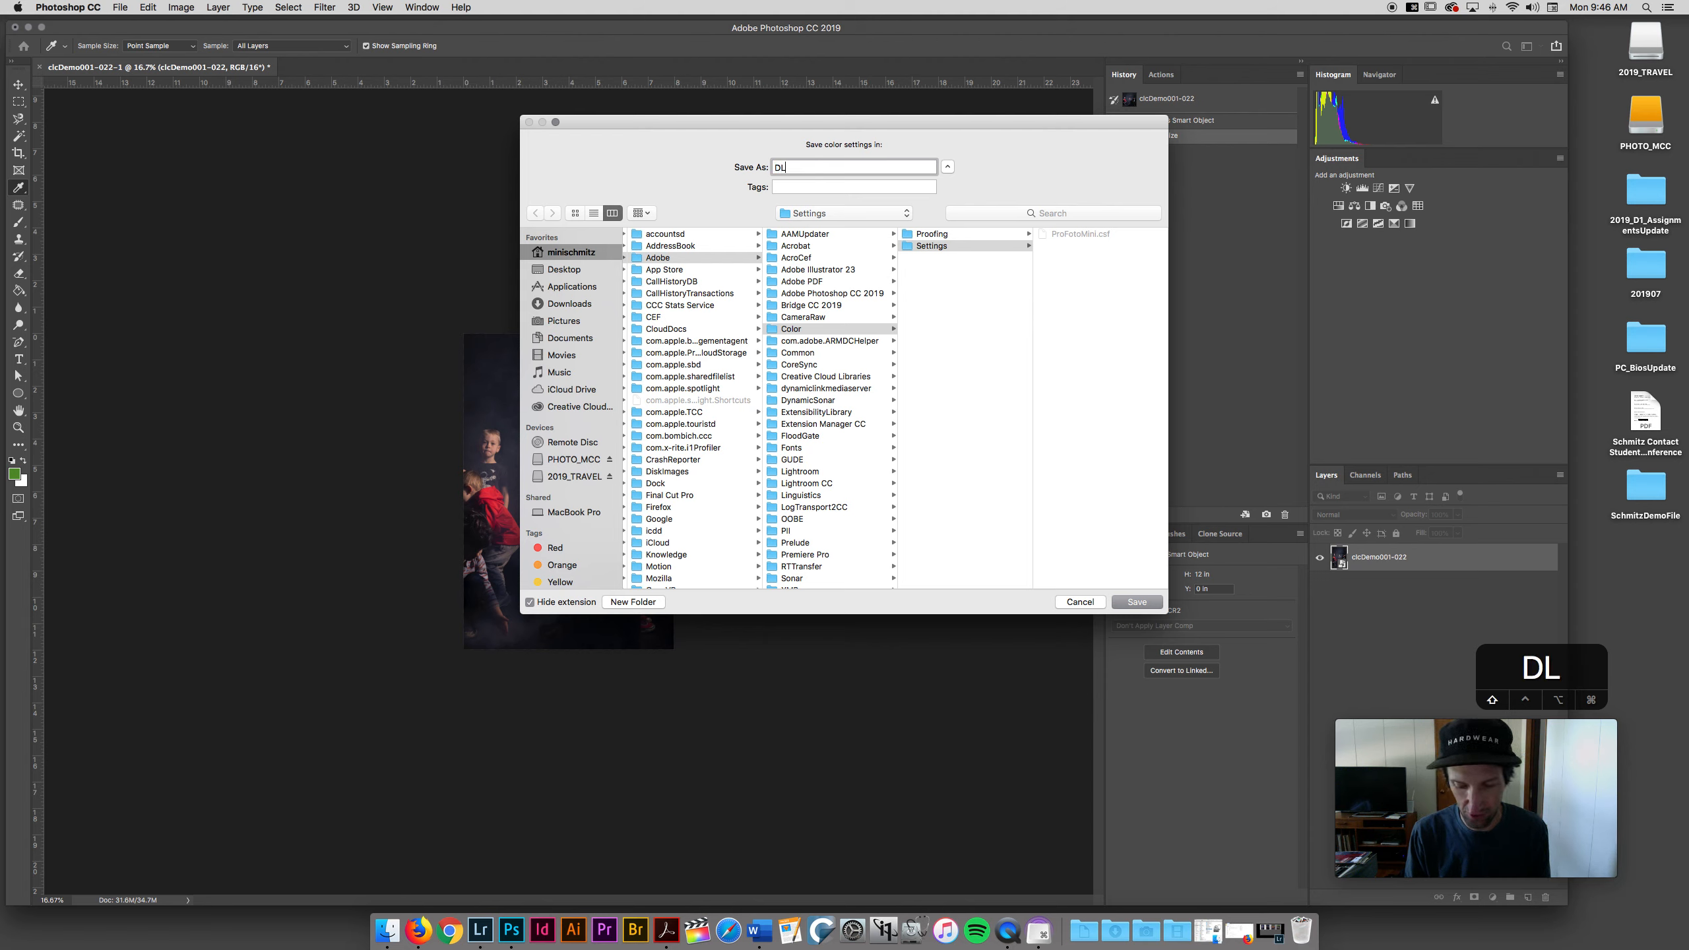
{"action": "type", "text": "_Color"}
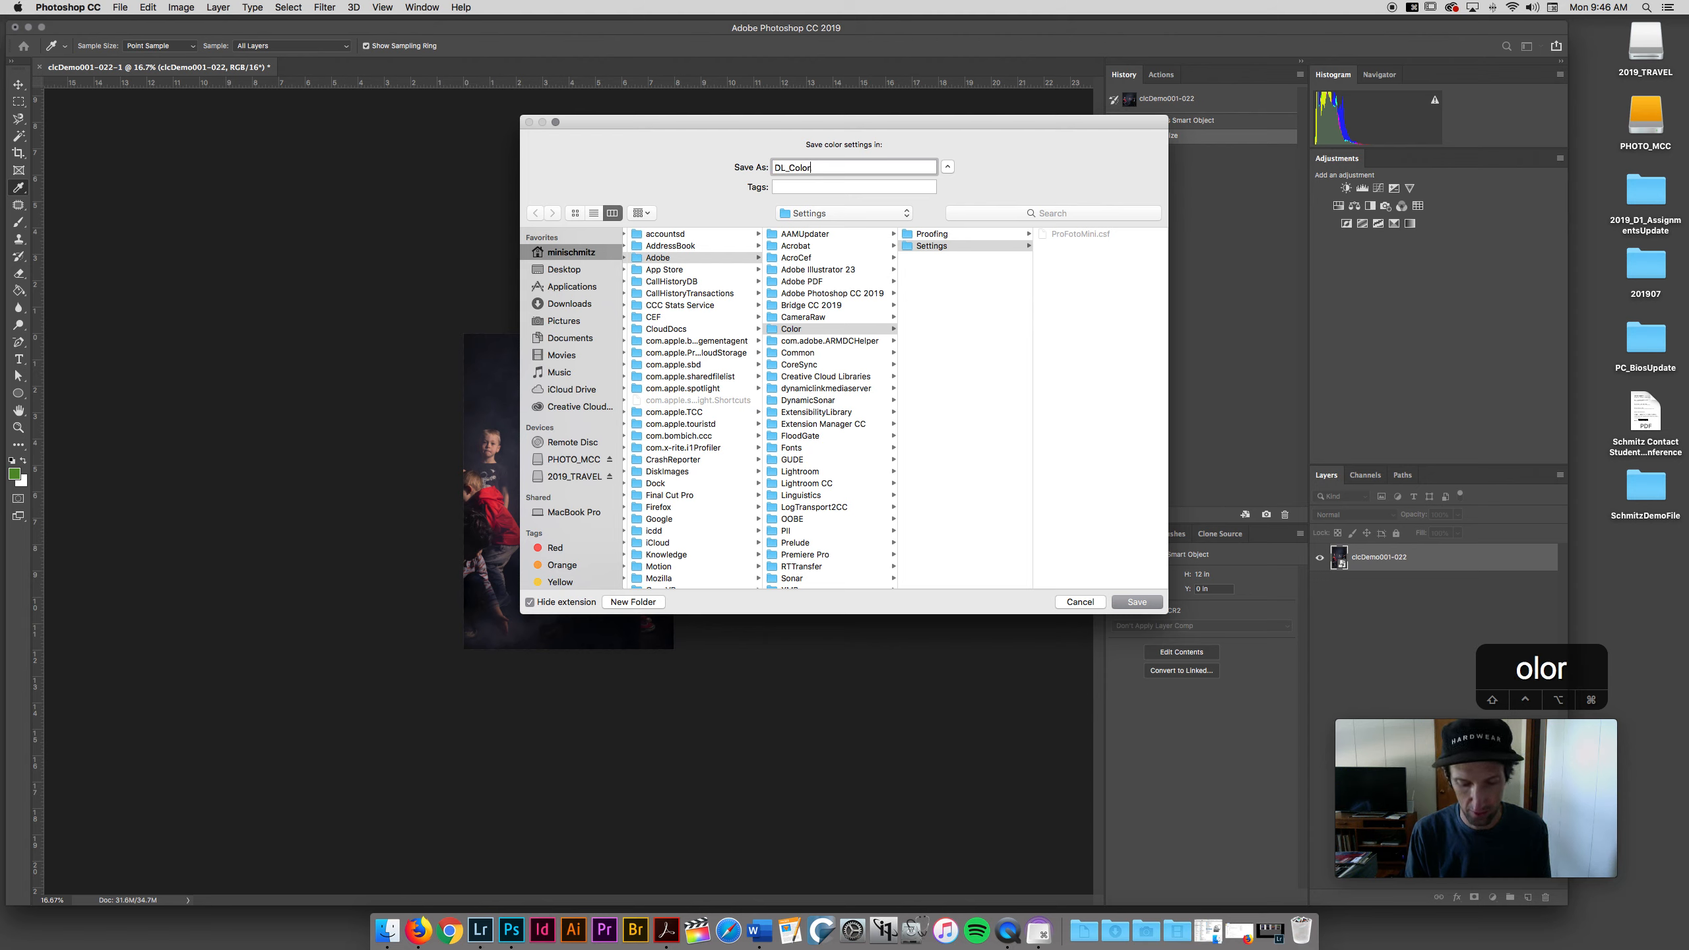
{"action": "type", "text": "1998"}
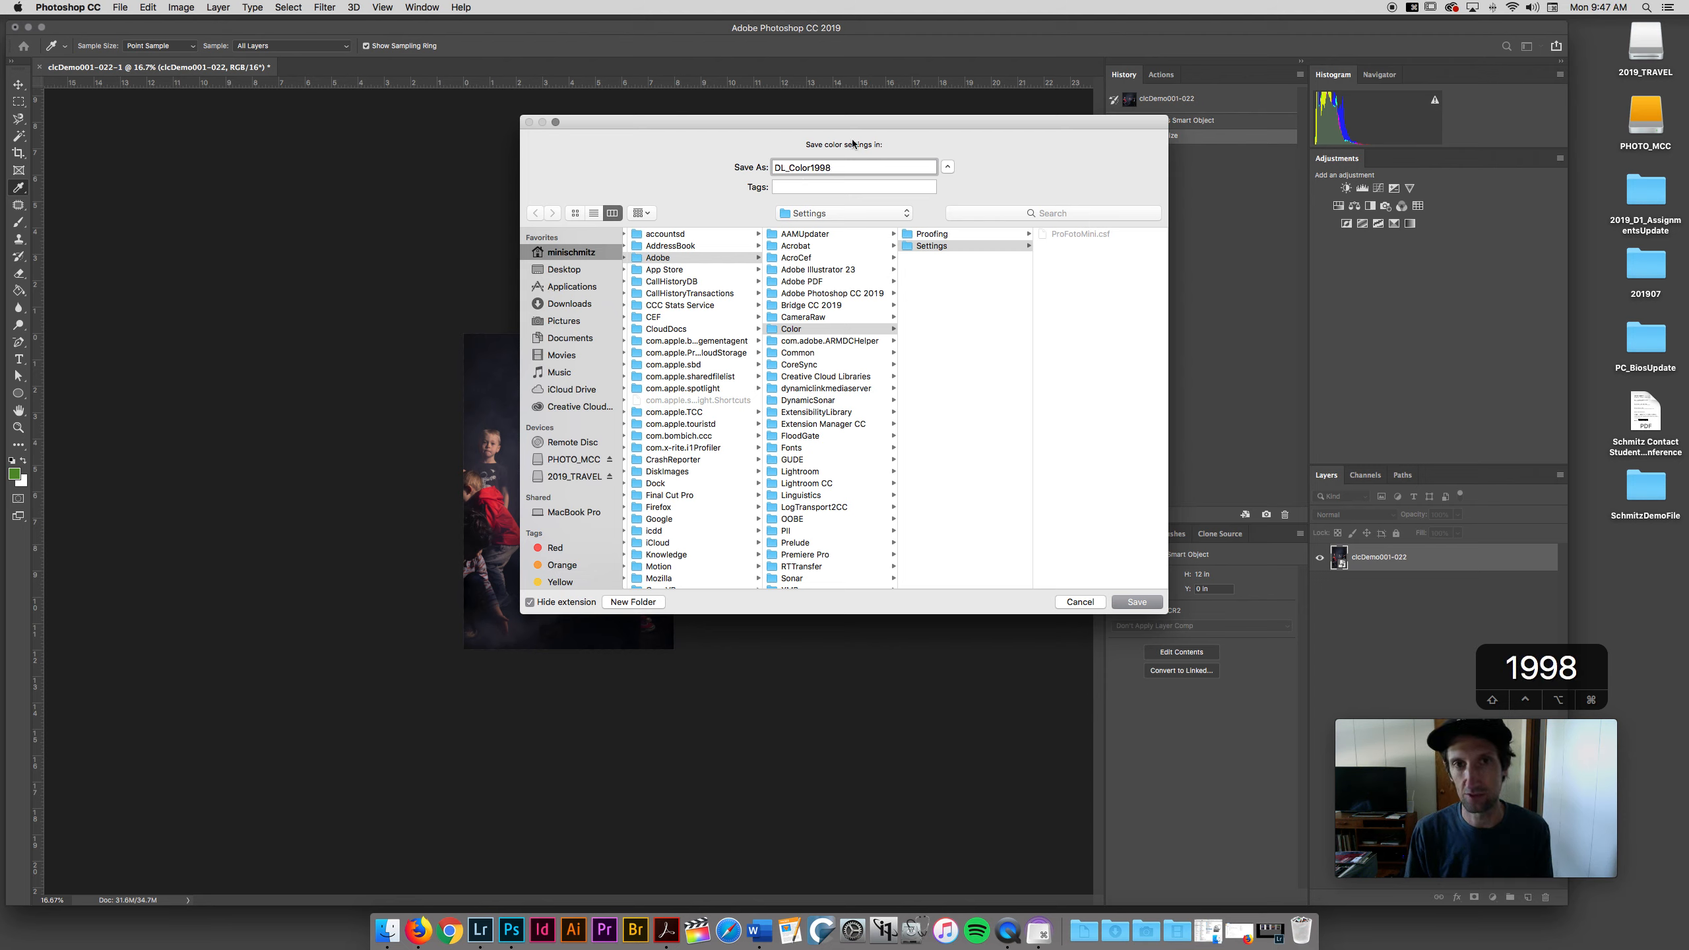
{"action": "left_click", "coordinate": [1146, 600]}
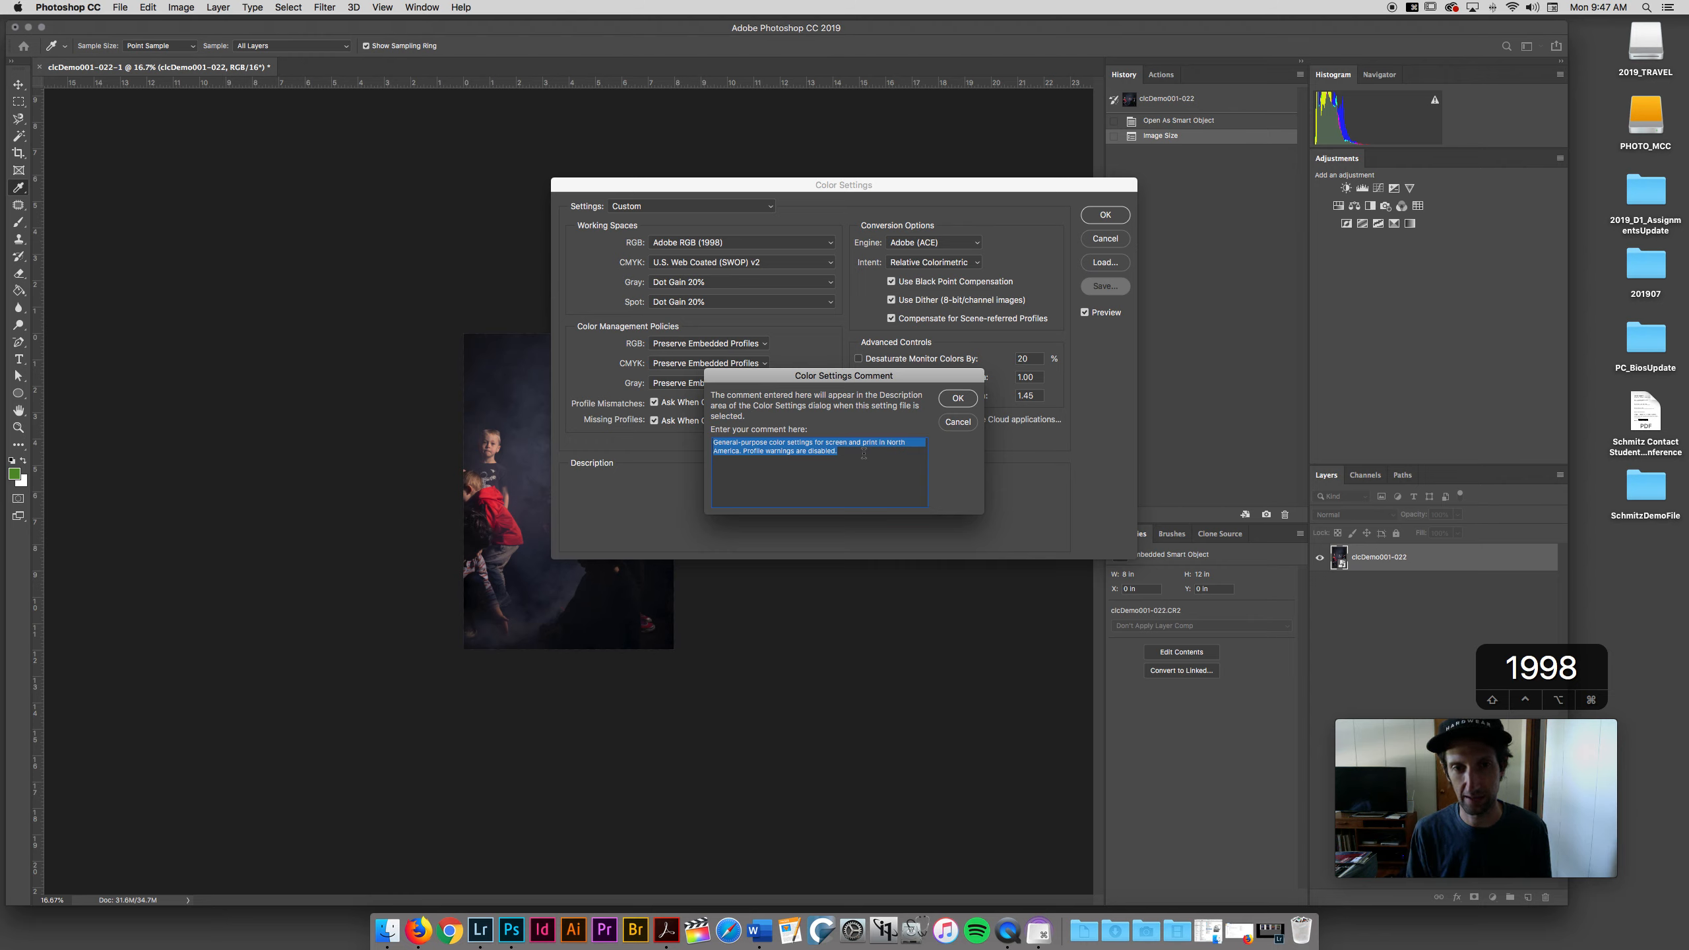
Replace the color settings comment with "Adobe 1998" and confirm it.
{"action": "key", "text": "Down"}
{"action": "left_click_drag", "start_coordinate": [841, 458], "coordinate": [678, 430]}
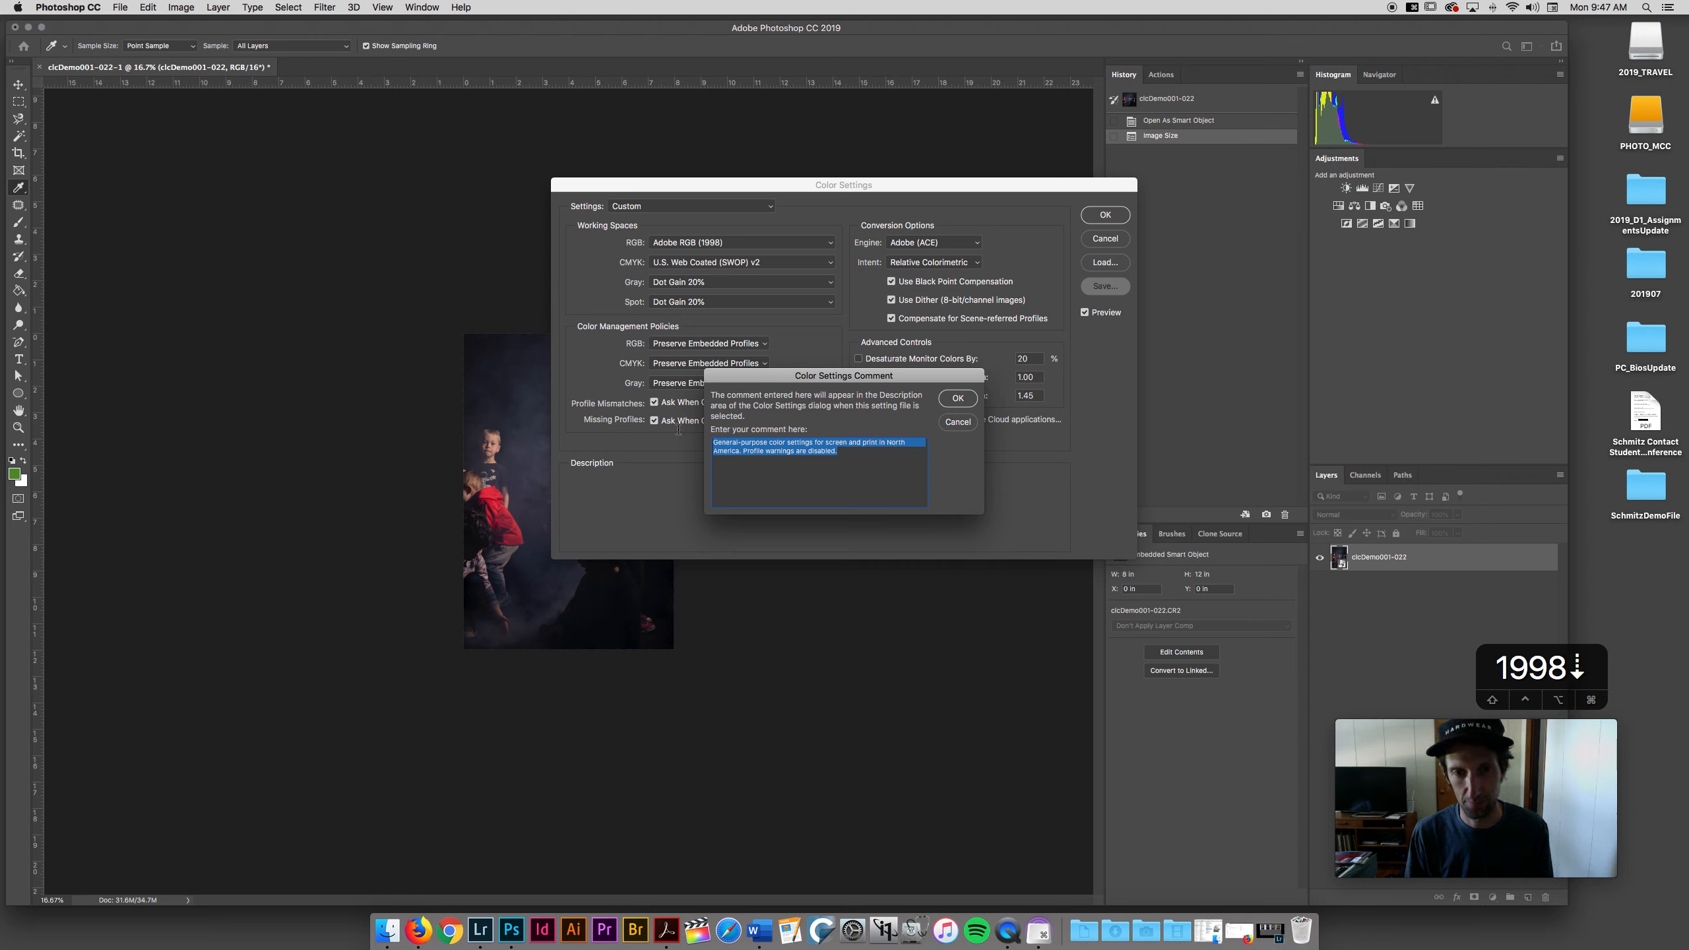
{"action": "key", "text": "BackSpace"}
{"action": "type", "text": "Adobe RGB (1"}
{"action": "type", "text": "998"}
{"action": "key", "text": "Return"}
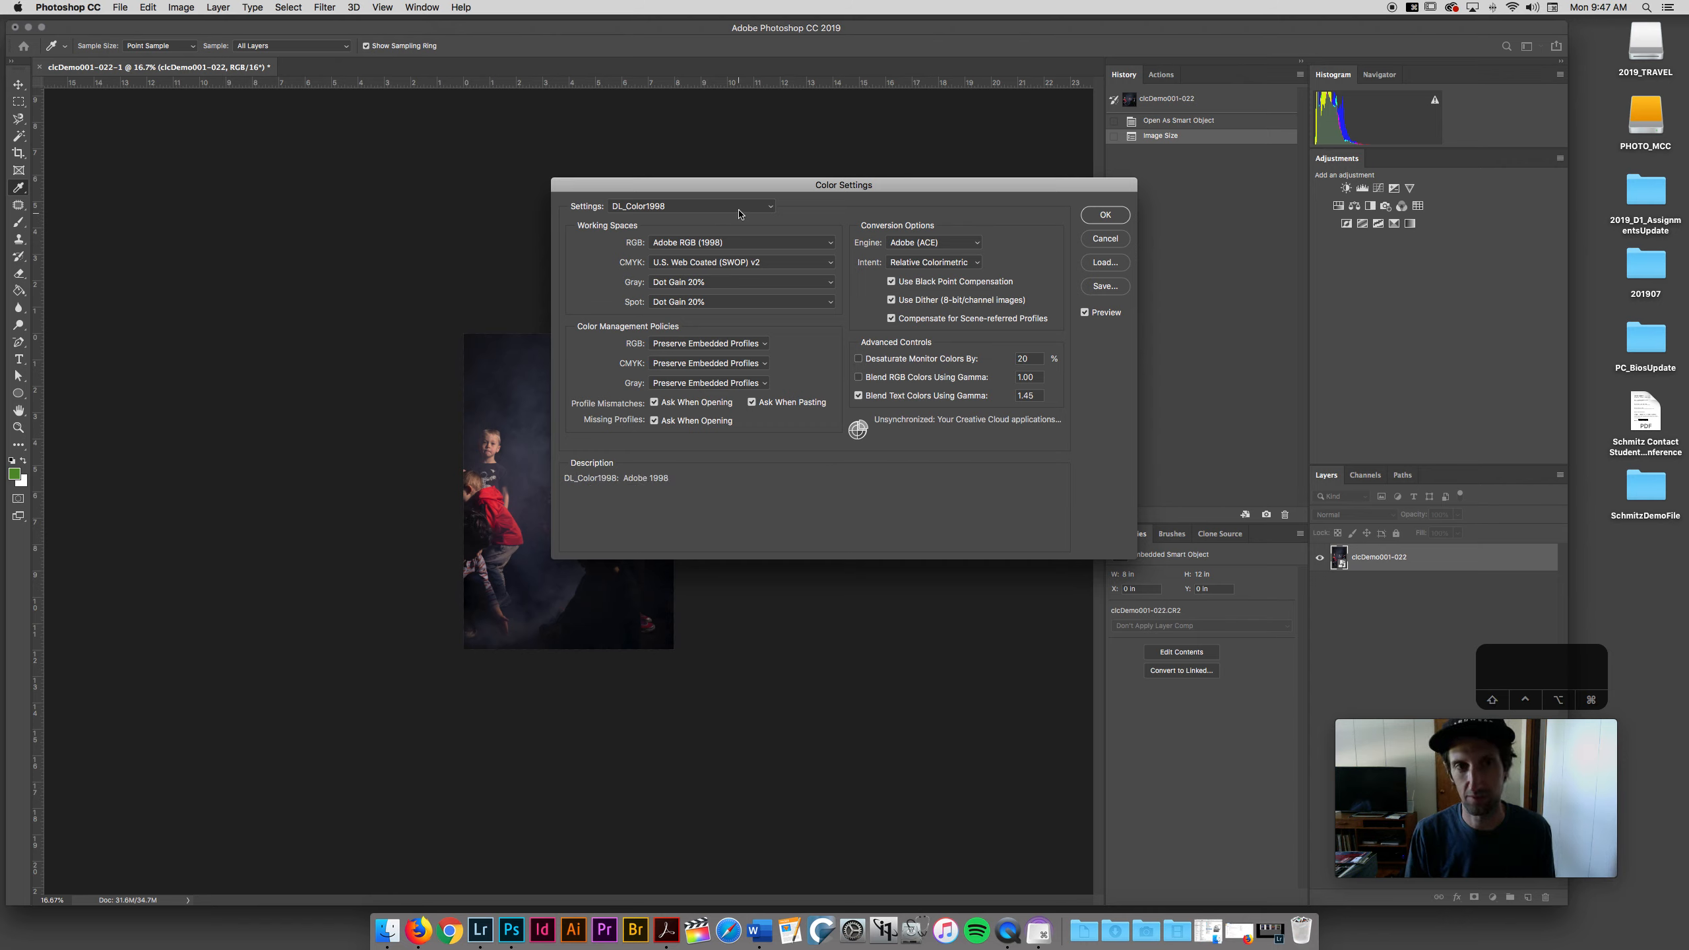
Choose the DL_Color1998 color settings preset and change the RGB working space to ProPhoto RGB.
{"action": "left_click", "coordinate": [675, 212]}
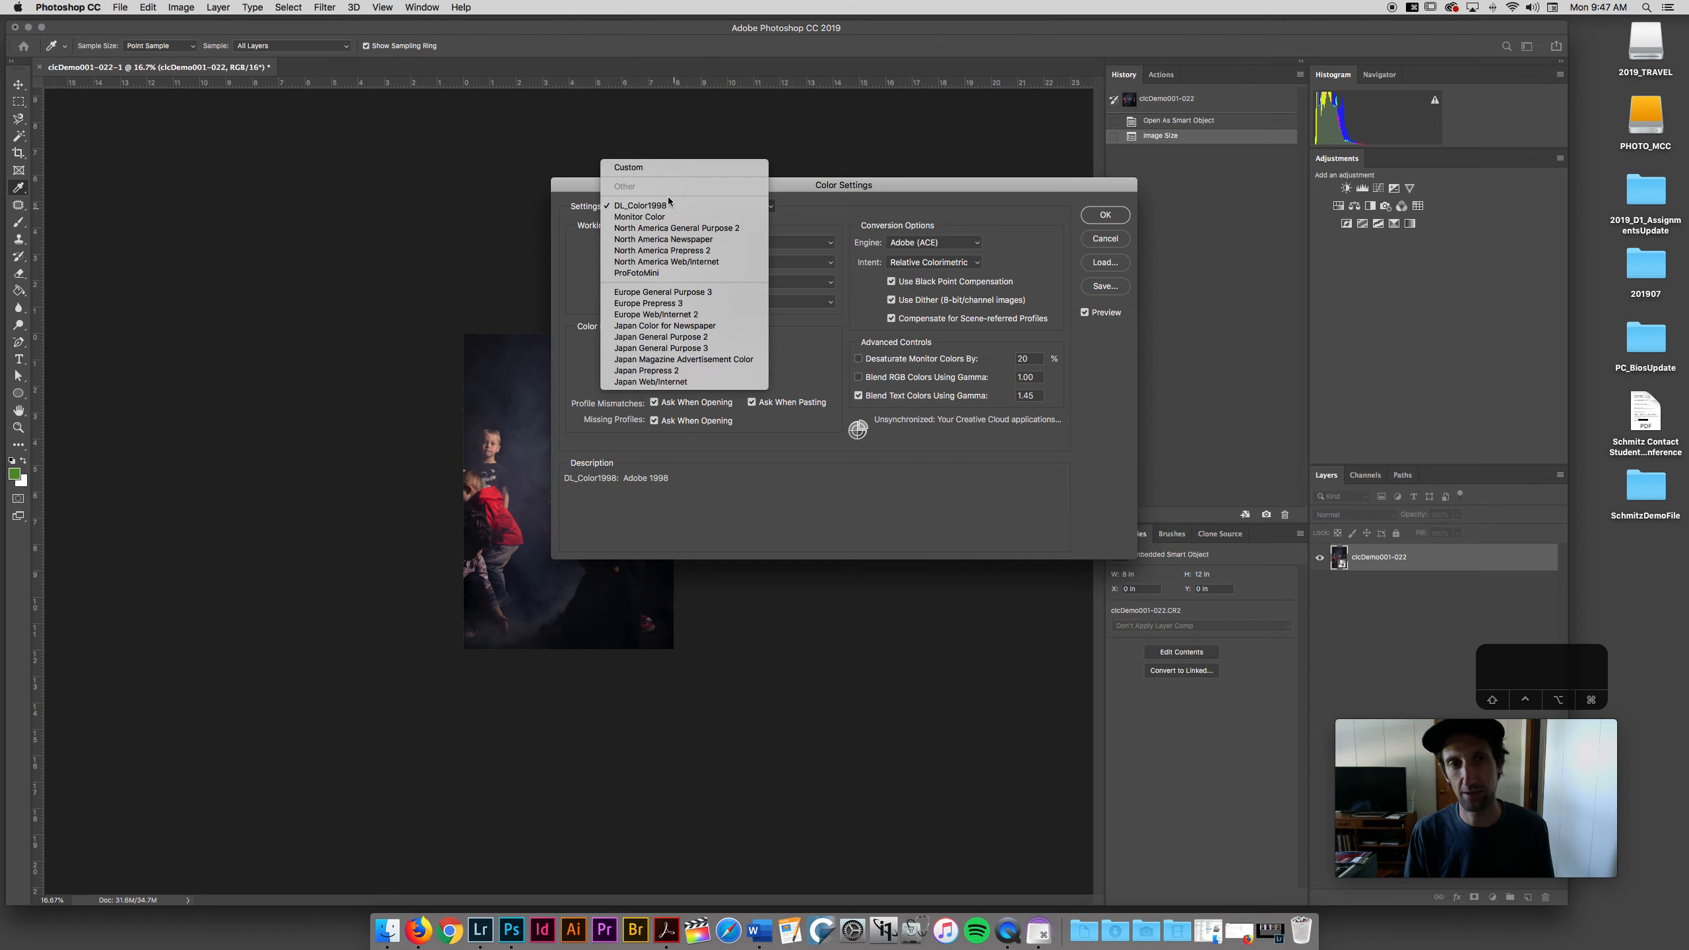
{"action": "left_click", "coordinate": [657, 208]}
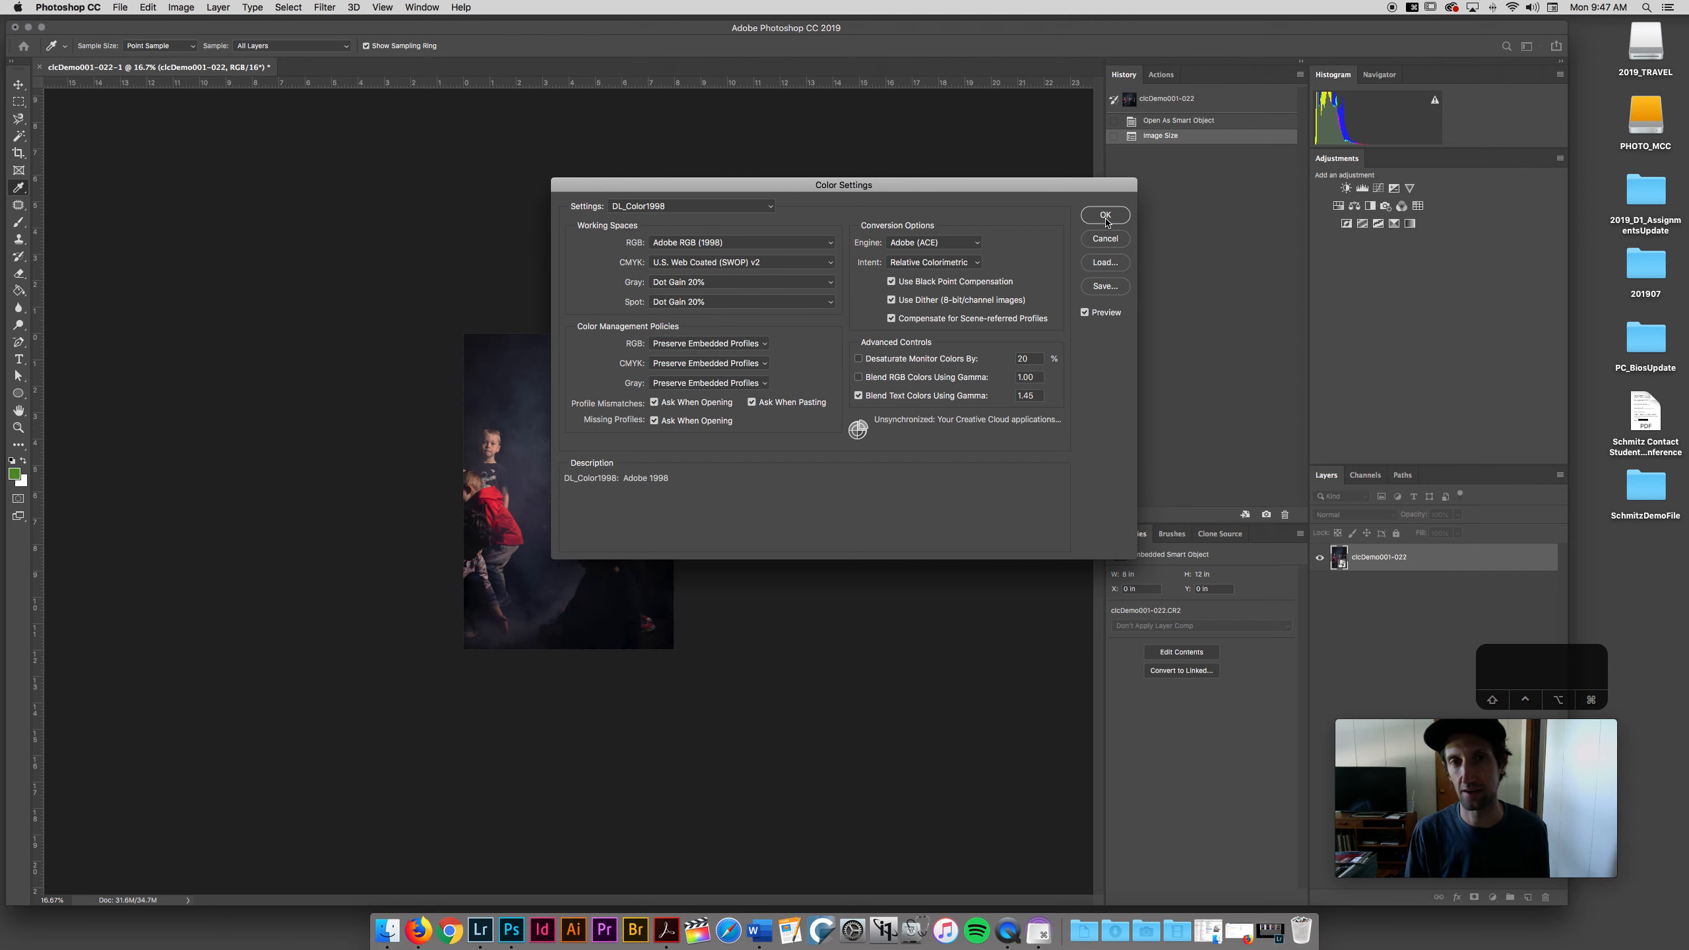
{"action": "left_click", "coordinate": [766, 243]}
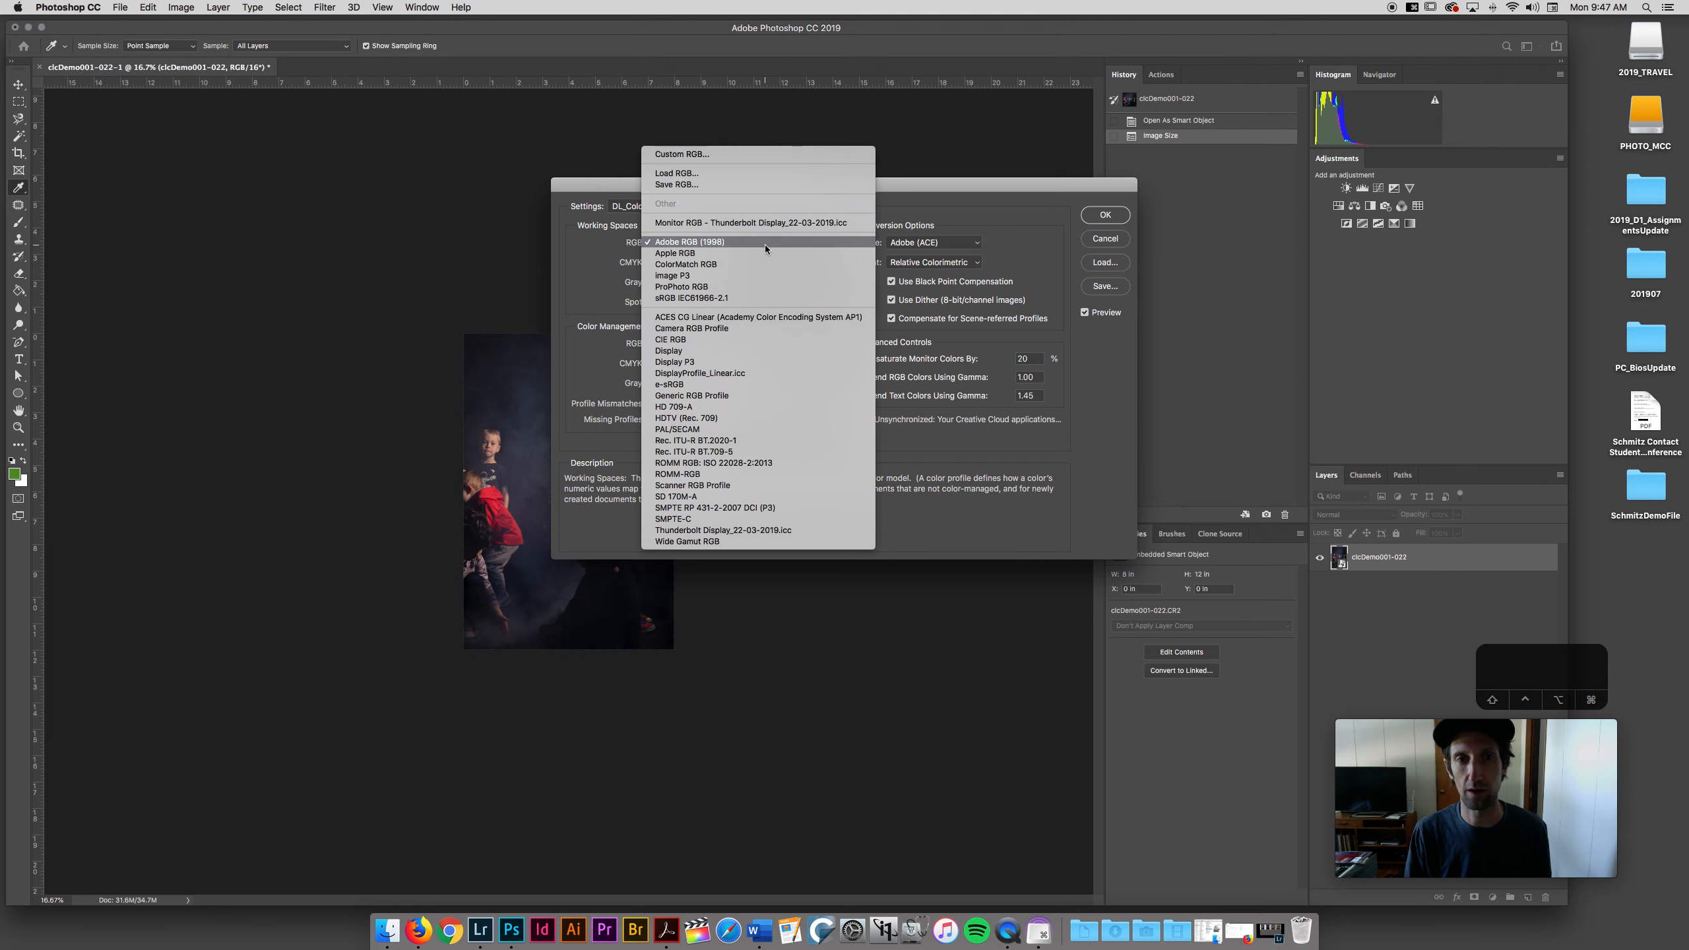
{"action": "left_click", "coordinate": [757, 288]}
Save the modified color settings as DL_Profoto in the Settings folder.
{"action": "left_click", "coordinate": [1105, 284]}
{"action": "type", "text": "DL_Proofoto"}
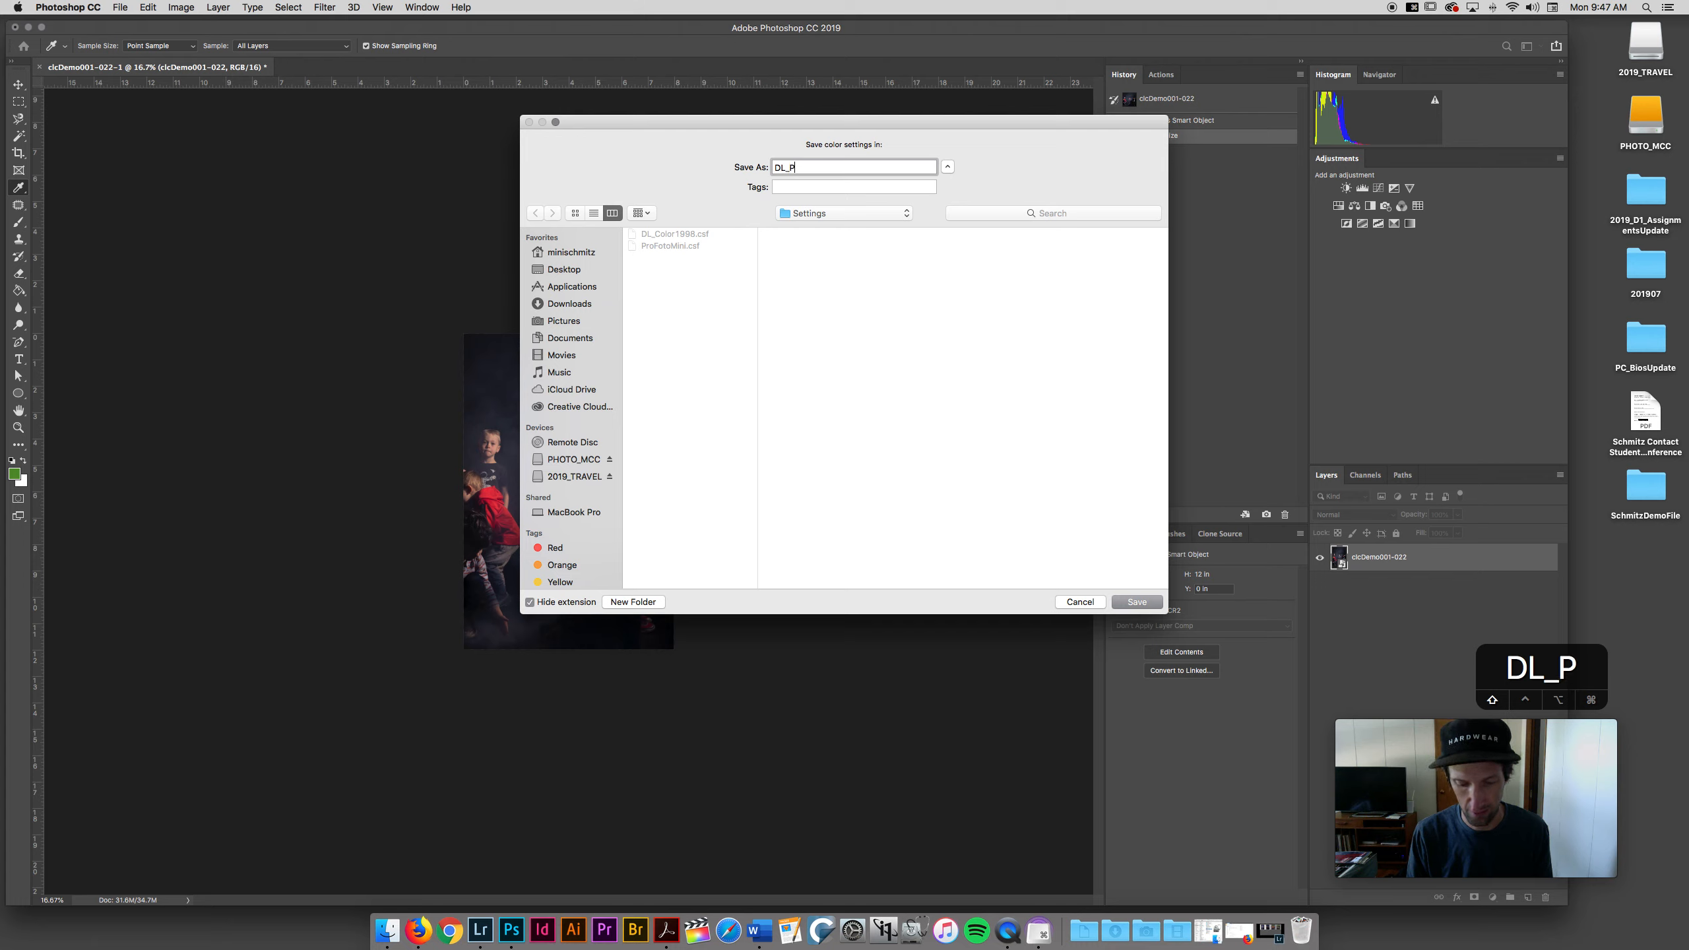
{"action": "key", "text": "Left"}
{"action": "key", "text": "Left"}
{"action": "key", "text": "Left"}
{"action": "key", "text": "Left"}
{"action": "key", "text": "BackSpace"}
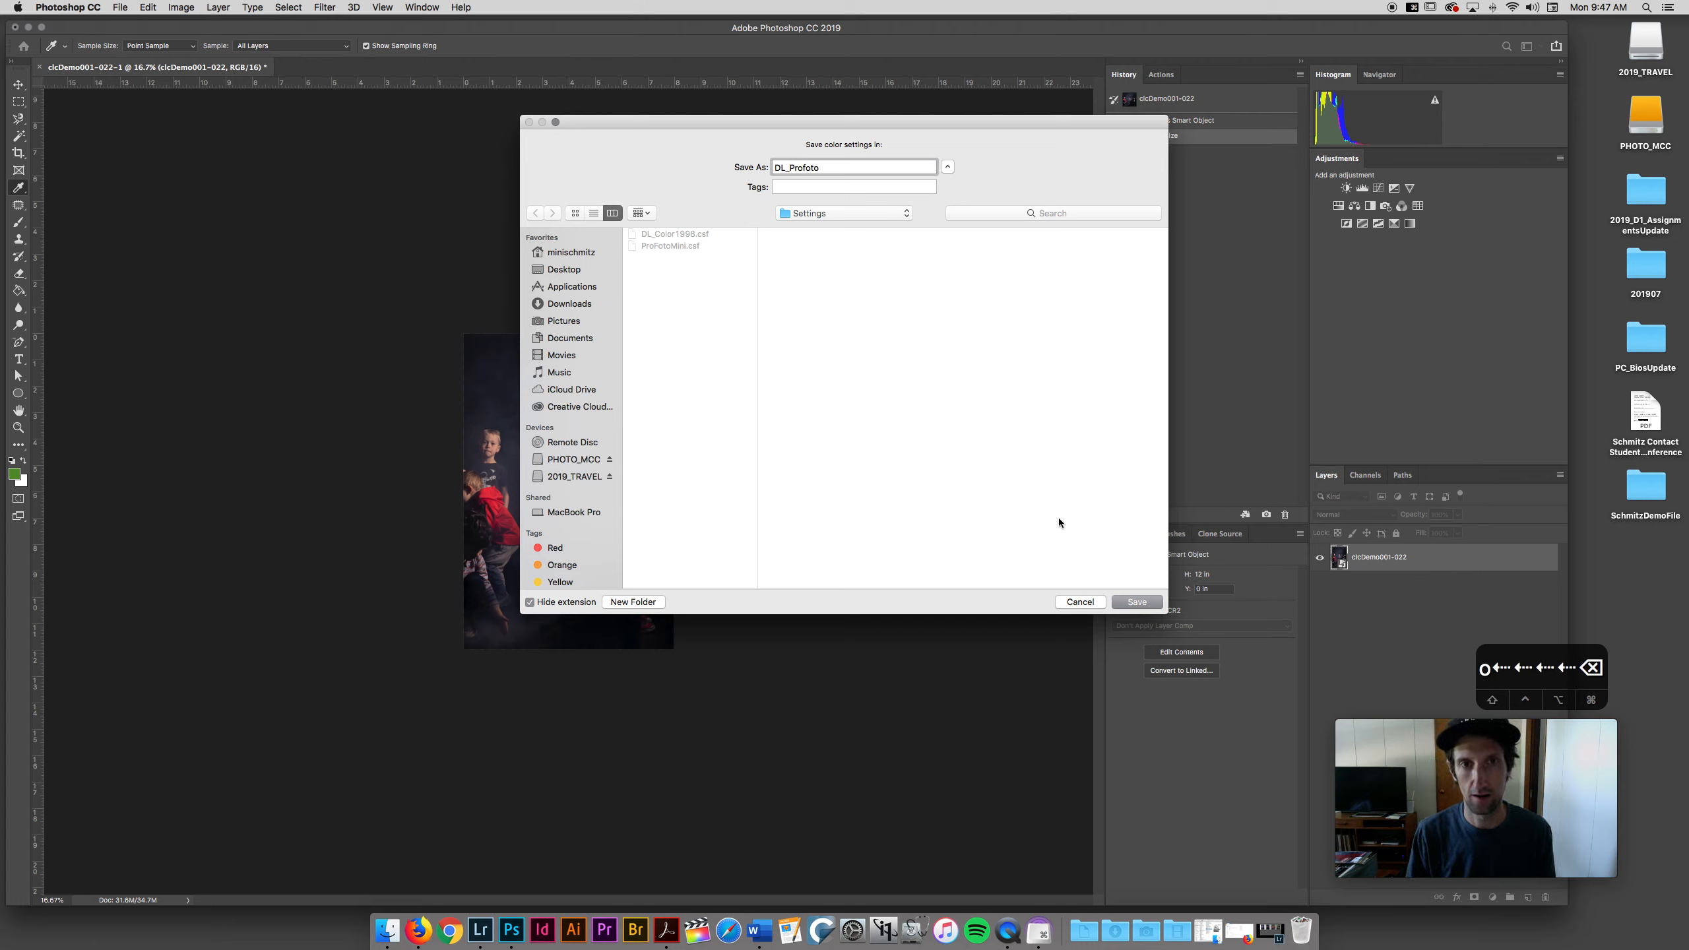
{"action": "left_click", "coordinate": [1134, 601]}
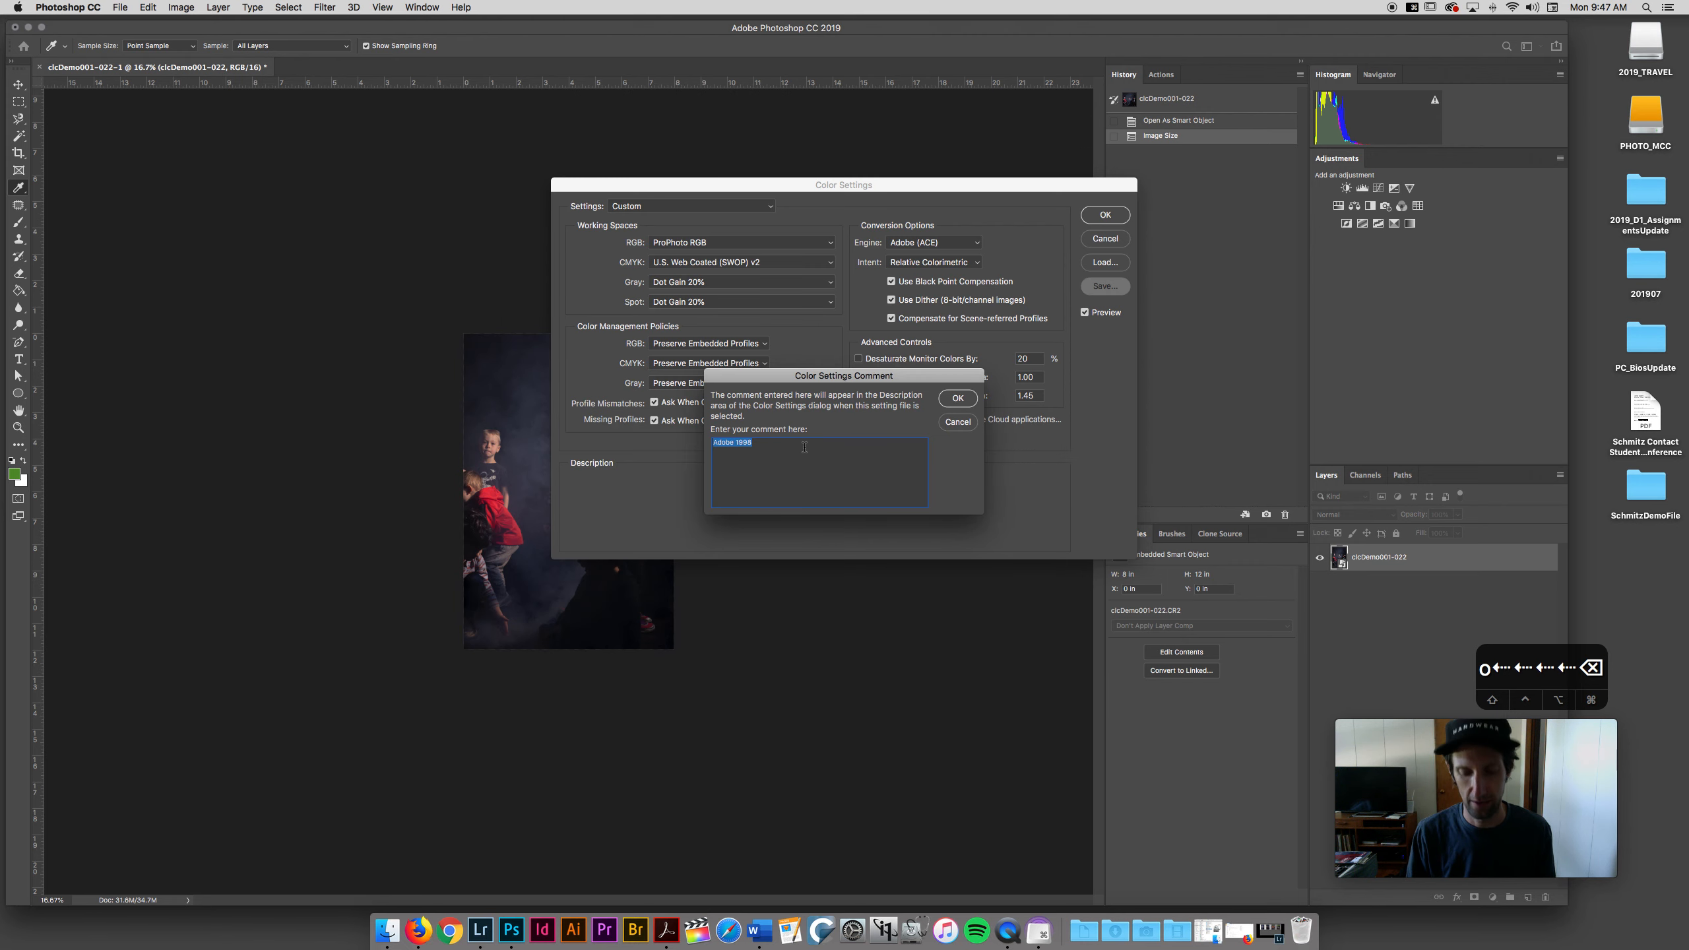
Replace the color settings comment with "ProPhoto. Preserve ASK ASK ASK" and confirm it.
{"action": "type", "text": "Profoto"}
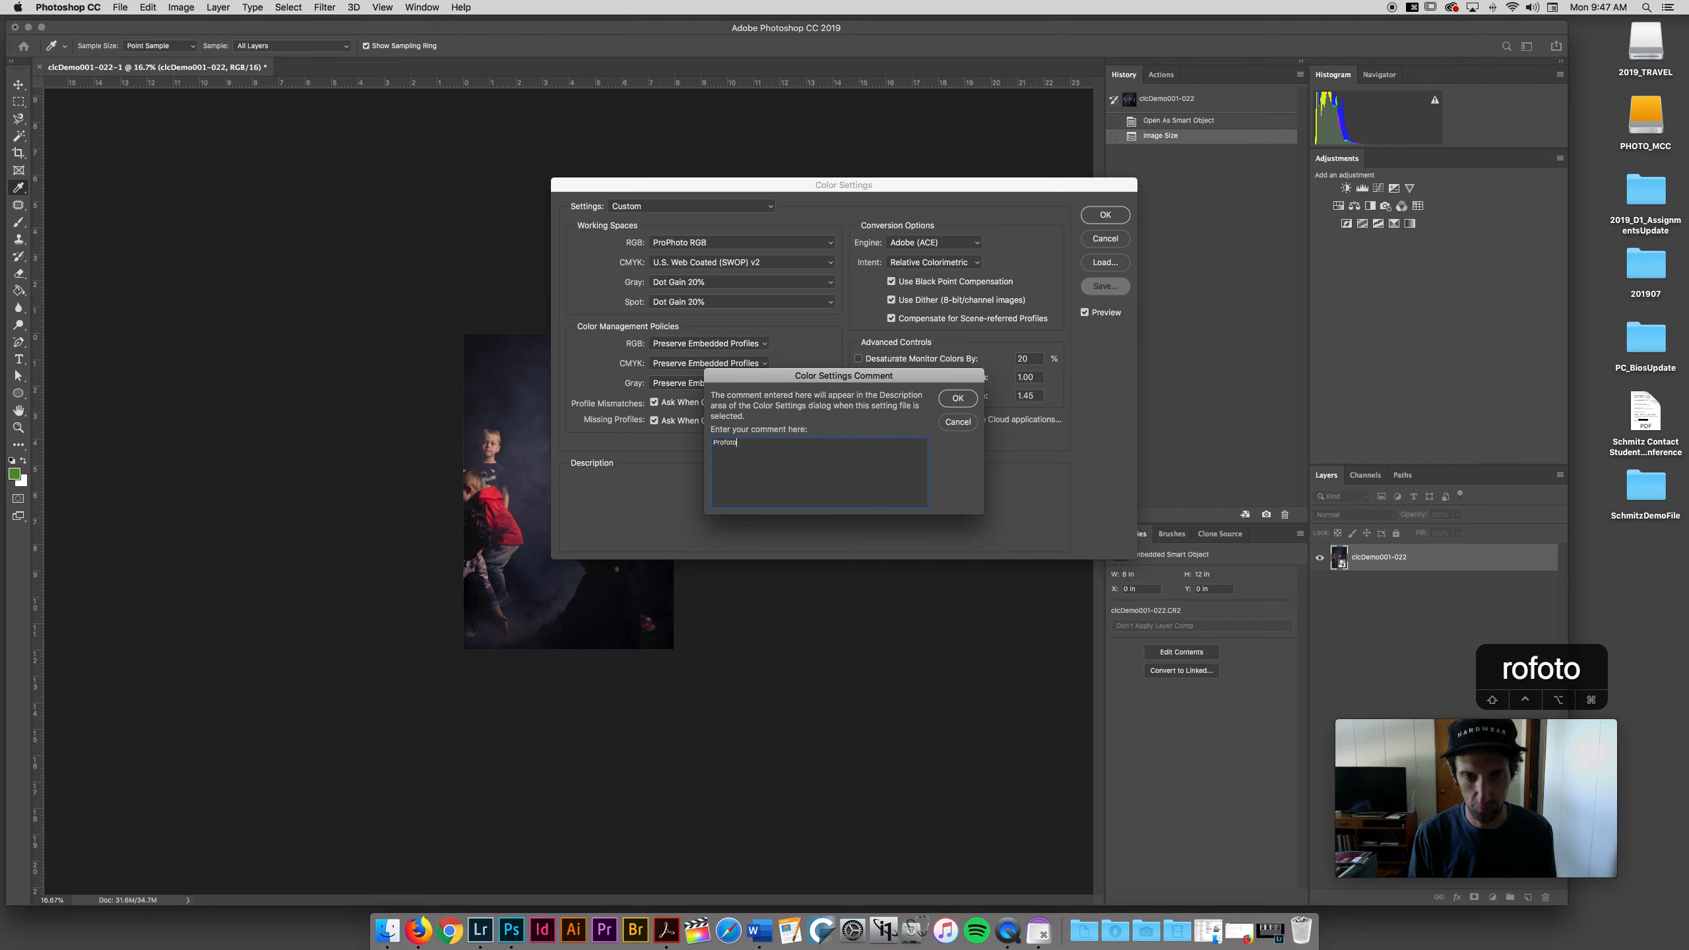
{"action": "key", "text": "BackSpace"}
{"action": "key", "text": "BackSpace"}
{"action": "key", "text": "BackSpace"}
{"action": "key", "text": "BackSpace"}
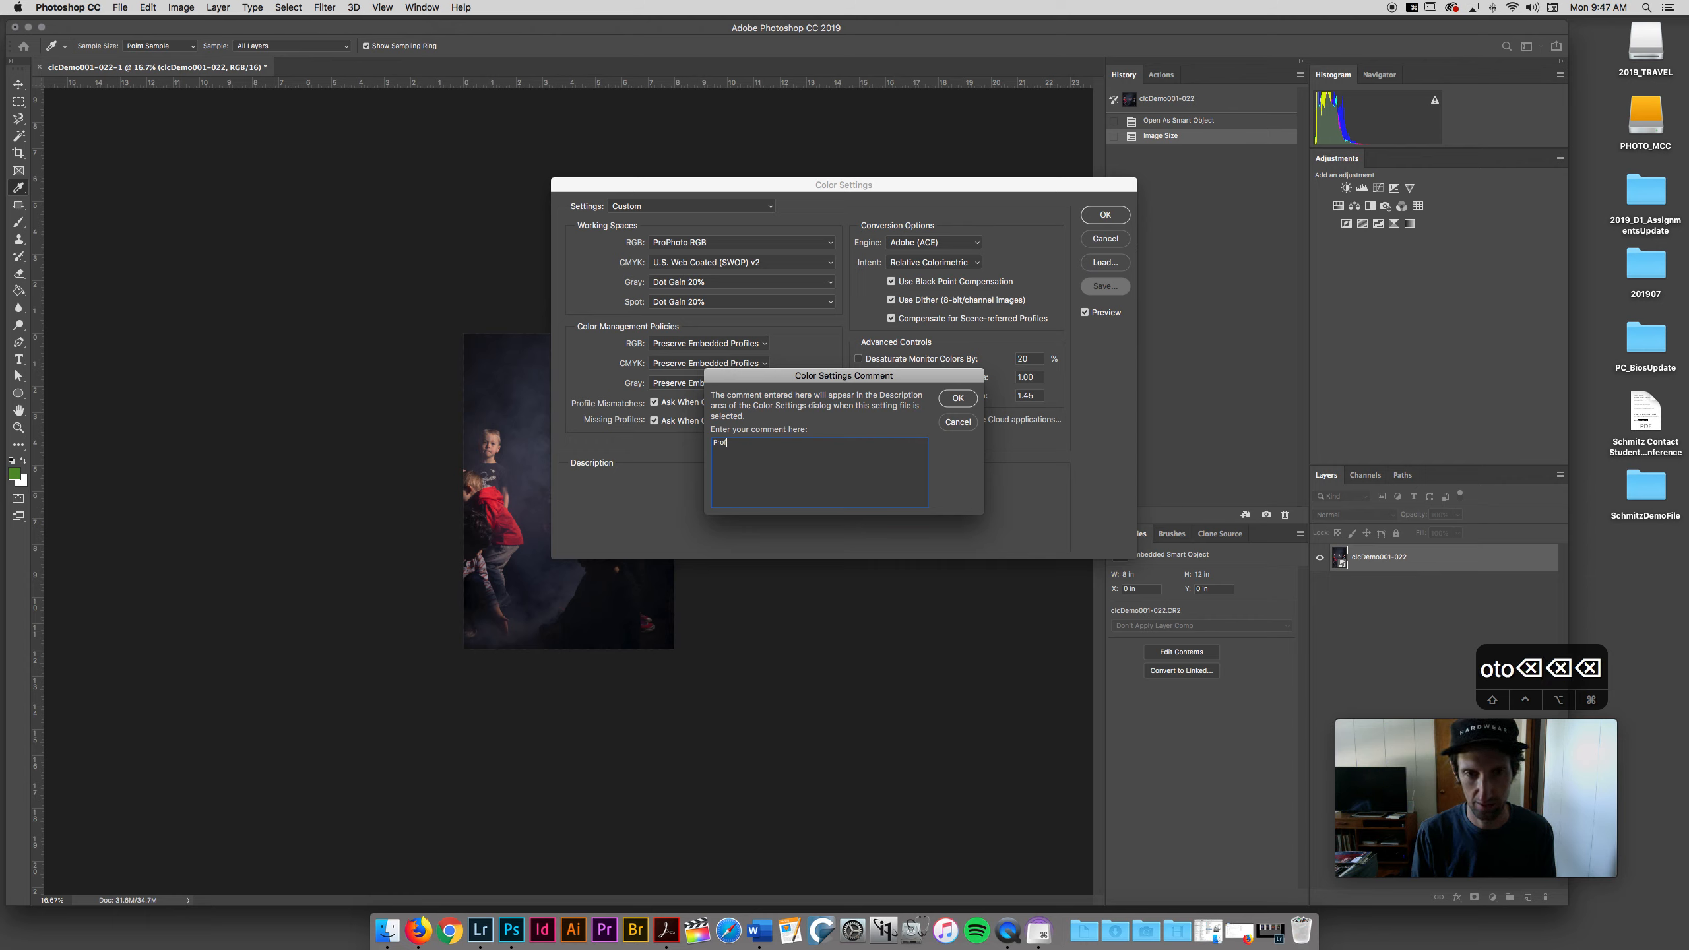
{"action": "type", "text": "photo"}
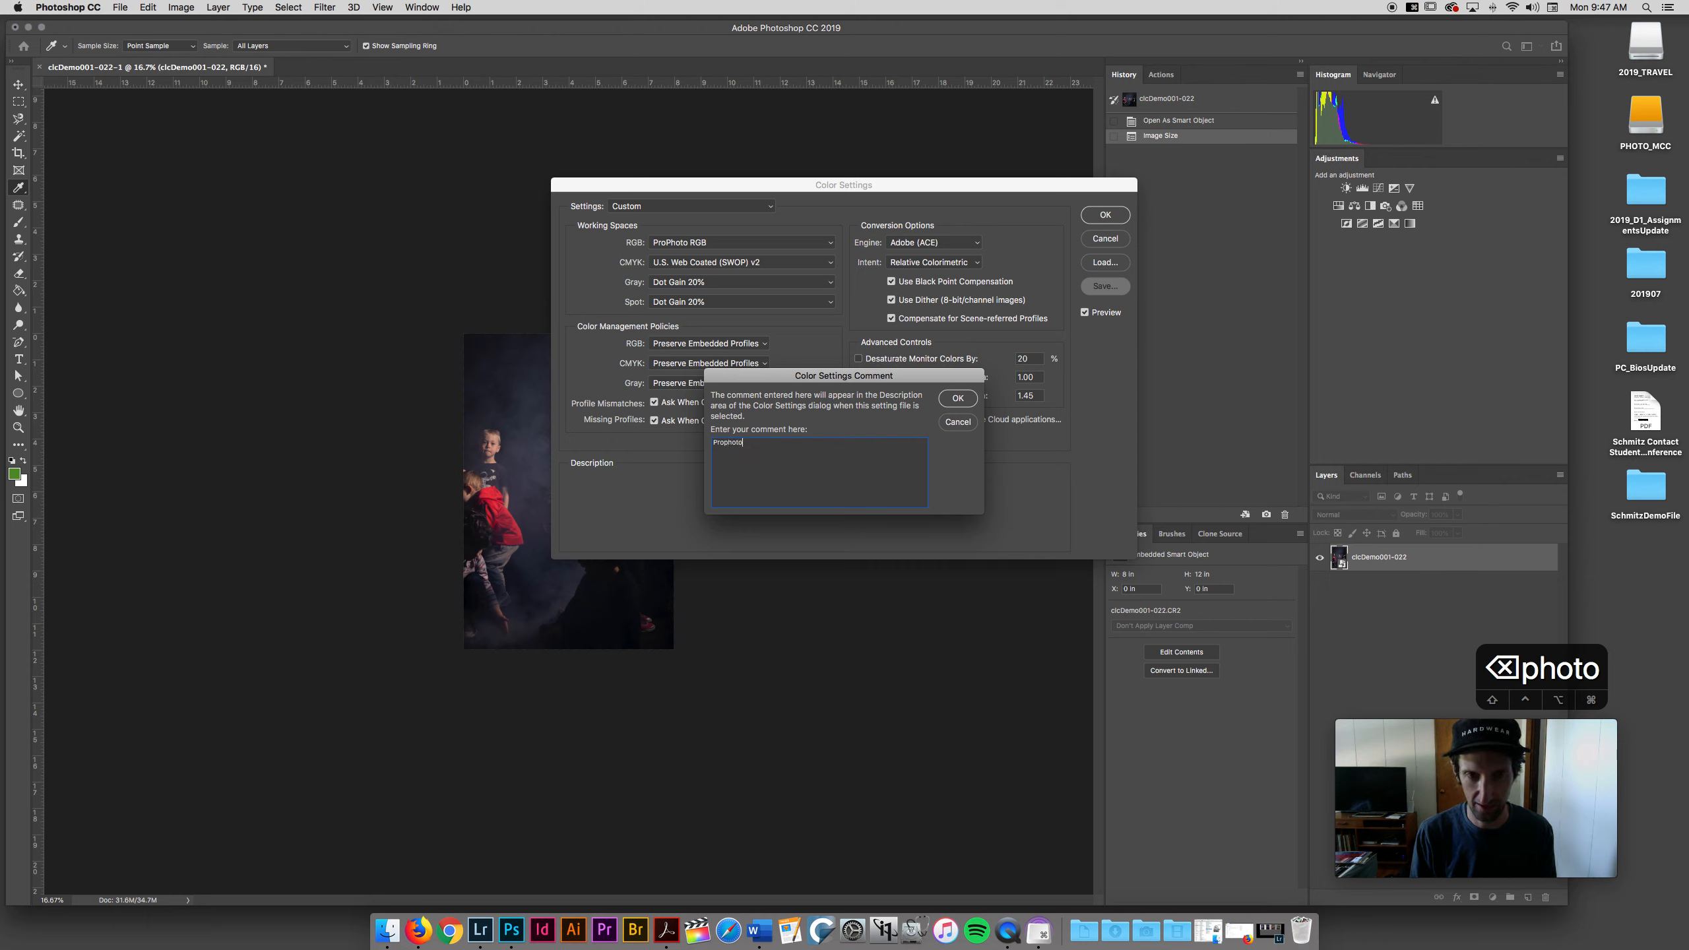
{"action": "key", "text": "BackSpace"}
{"action": "key", "text": "BackSpace"}
{"action": "key", "text": "BackSpace"}
{"action": "key", "text": "BackSpace"}
{"action": "key", "text": "BackSpace"}
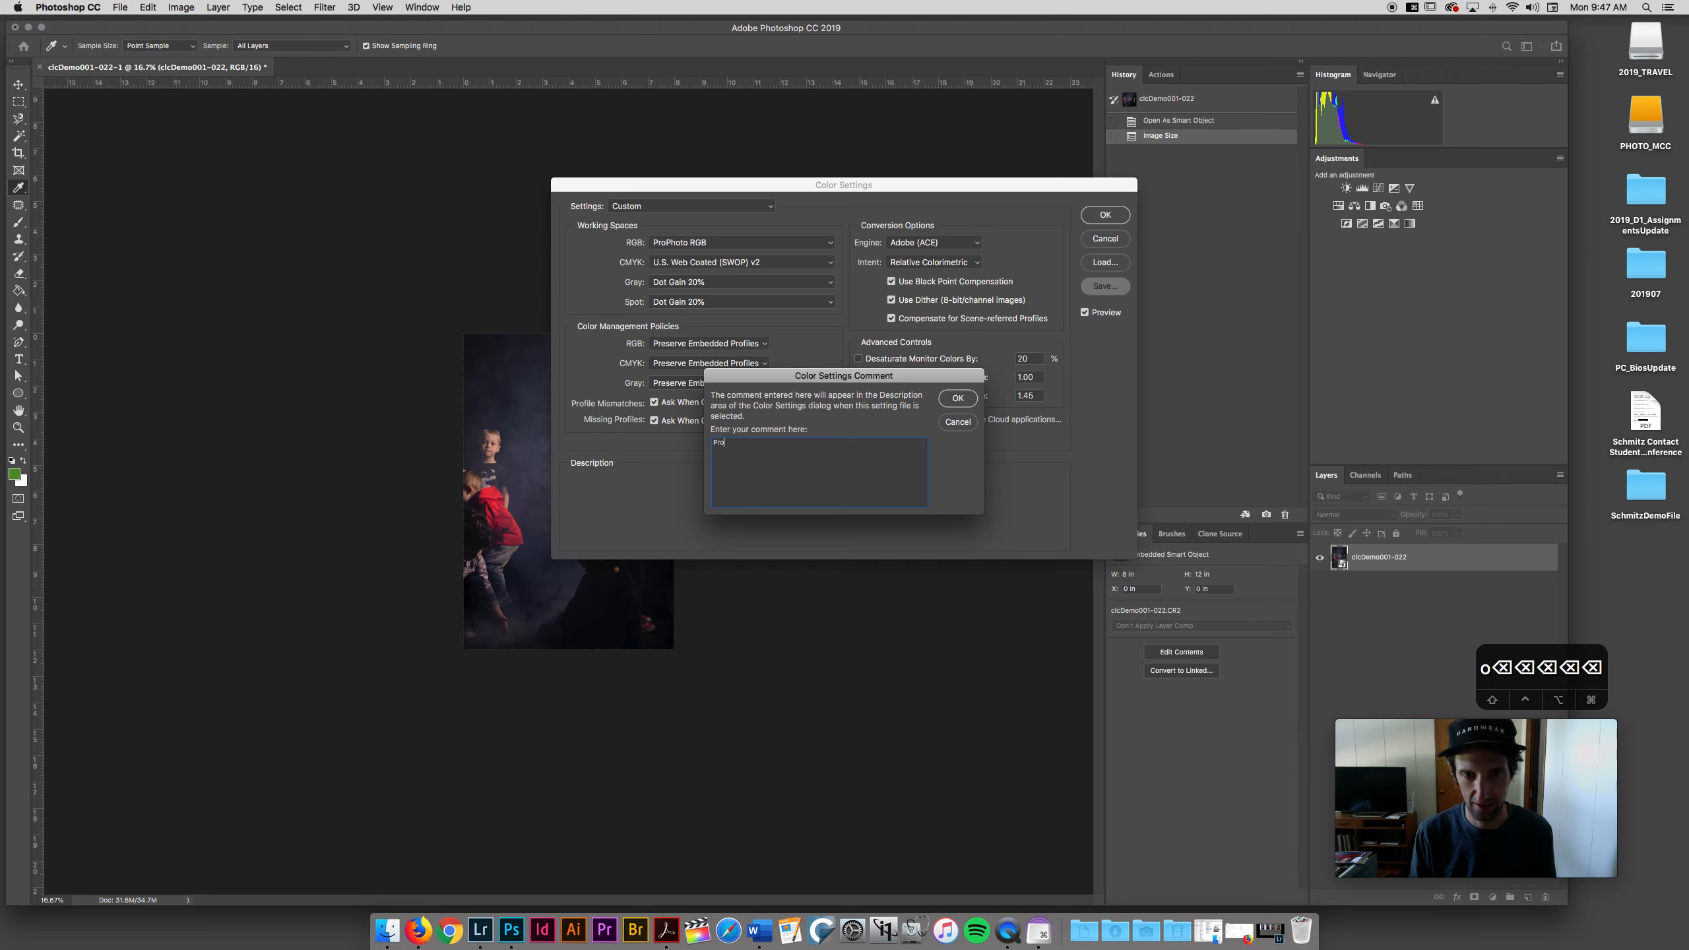
{"action": "type", "text": "Photo"}
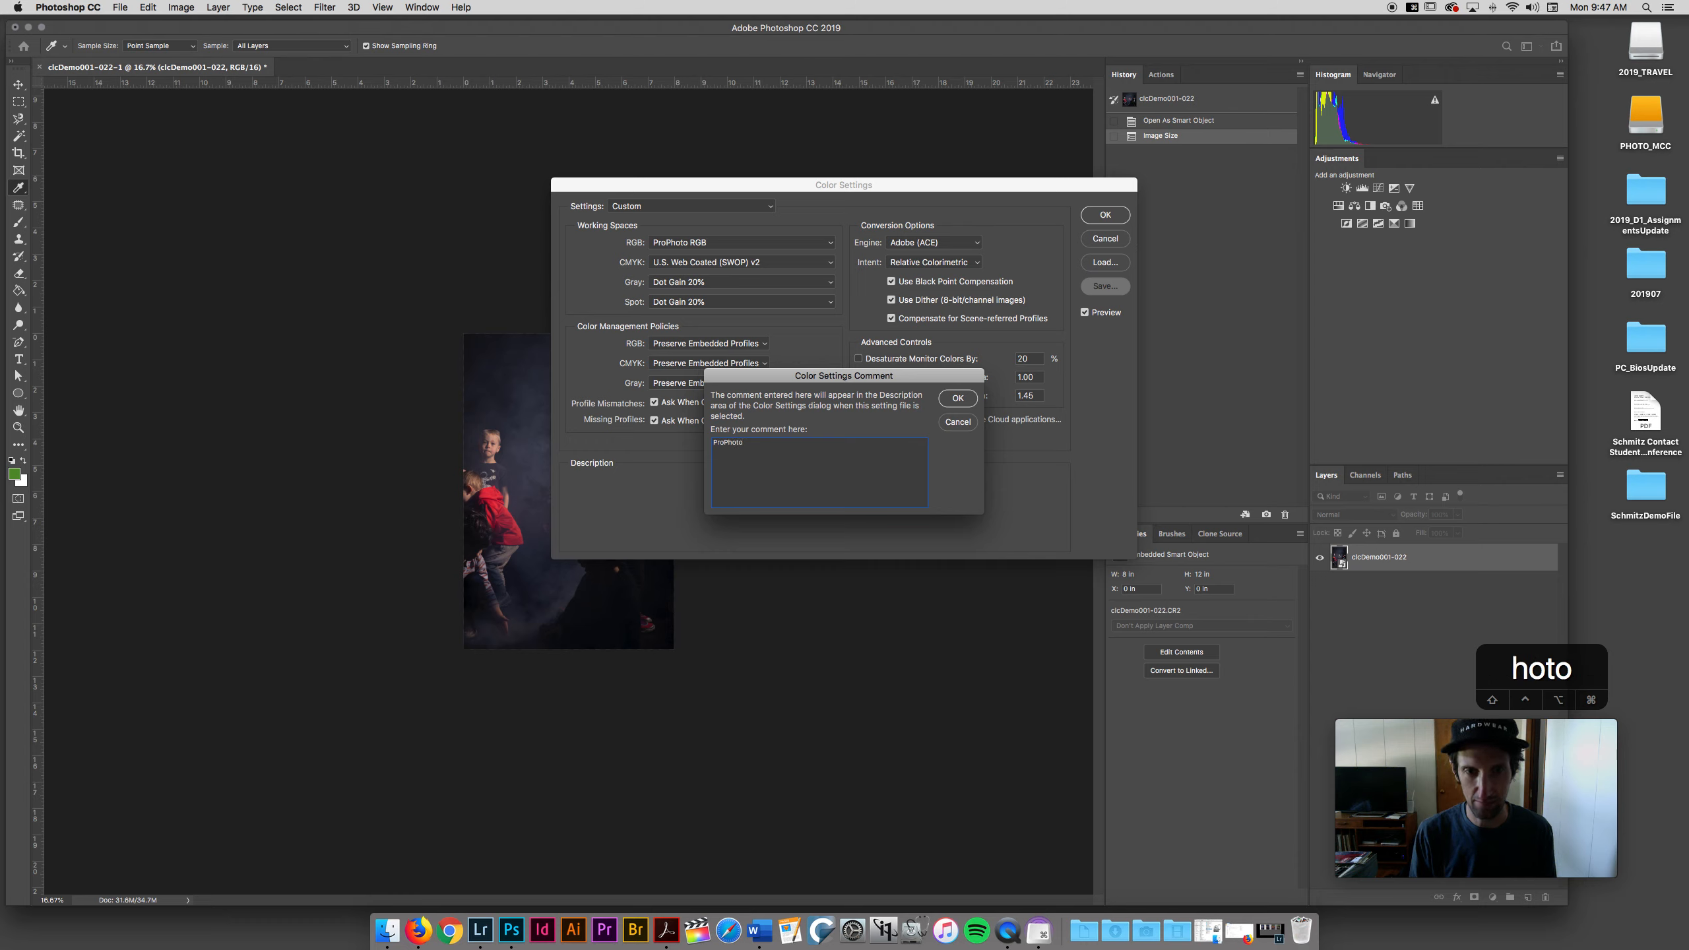
{"action": "type", "text": ". "}
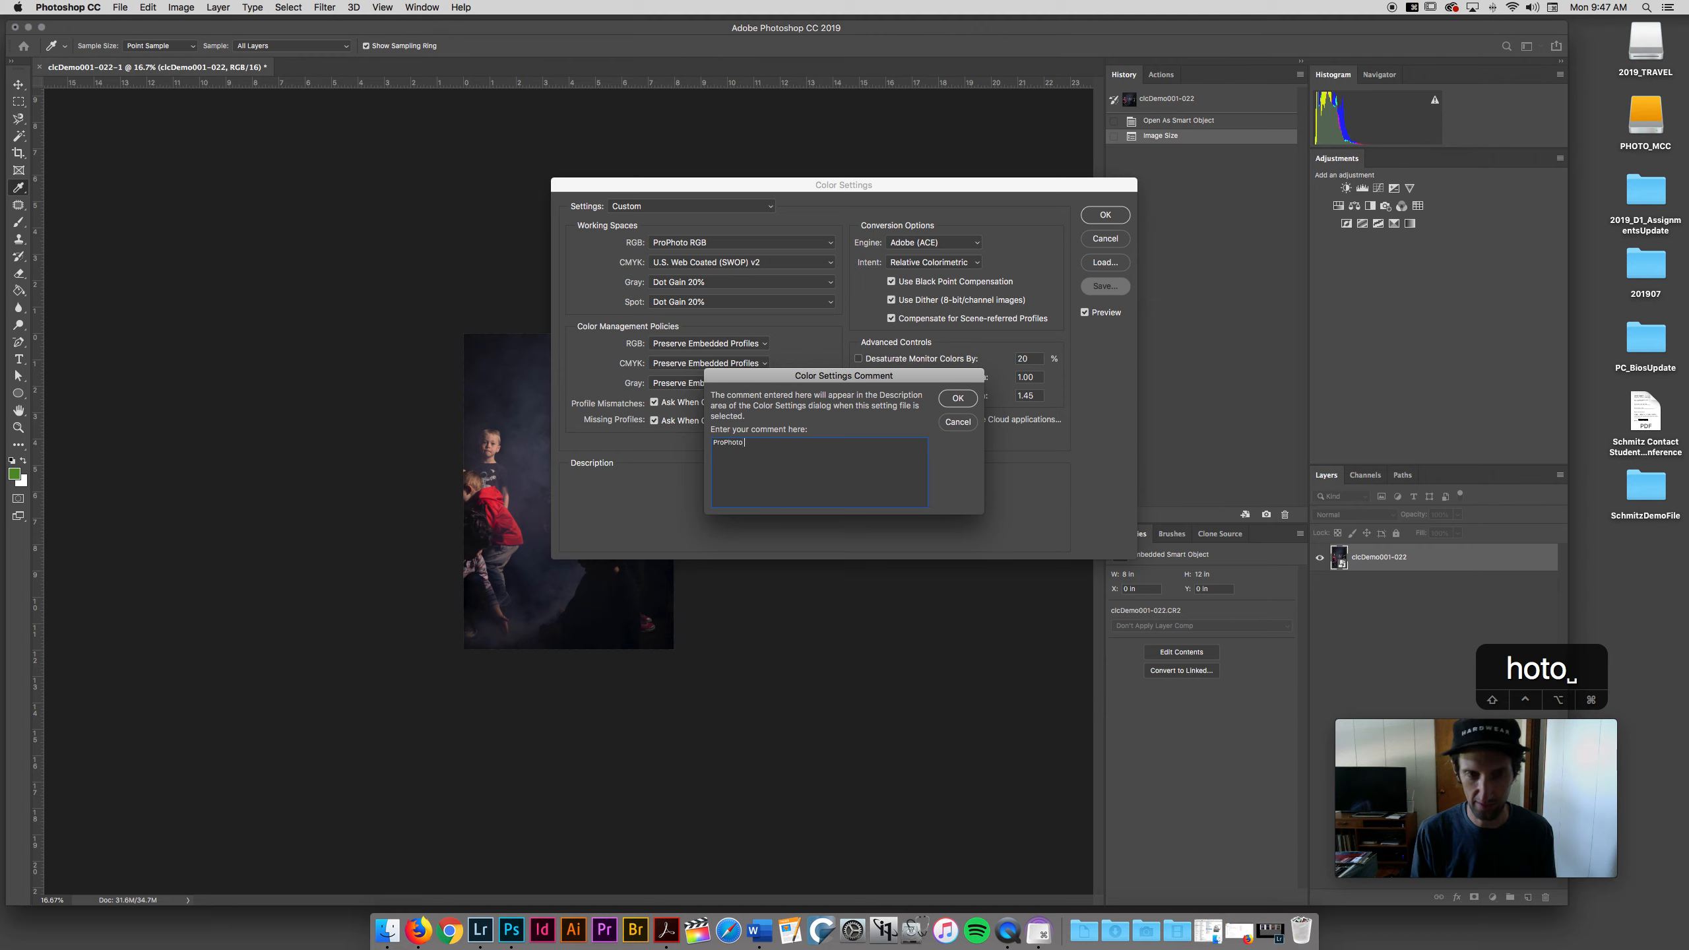
{"action": "type", "text": "Preser"}
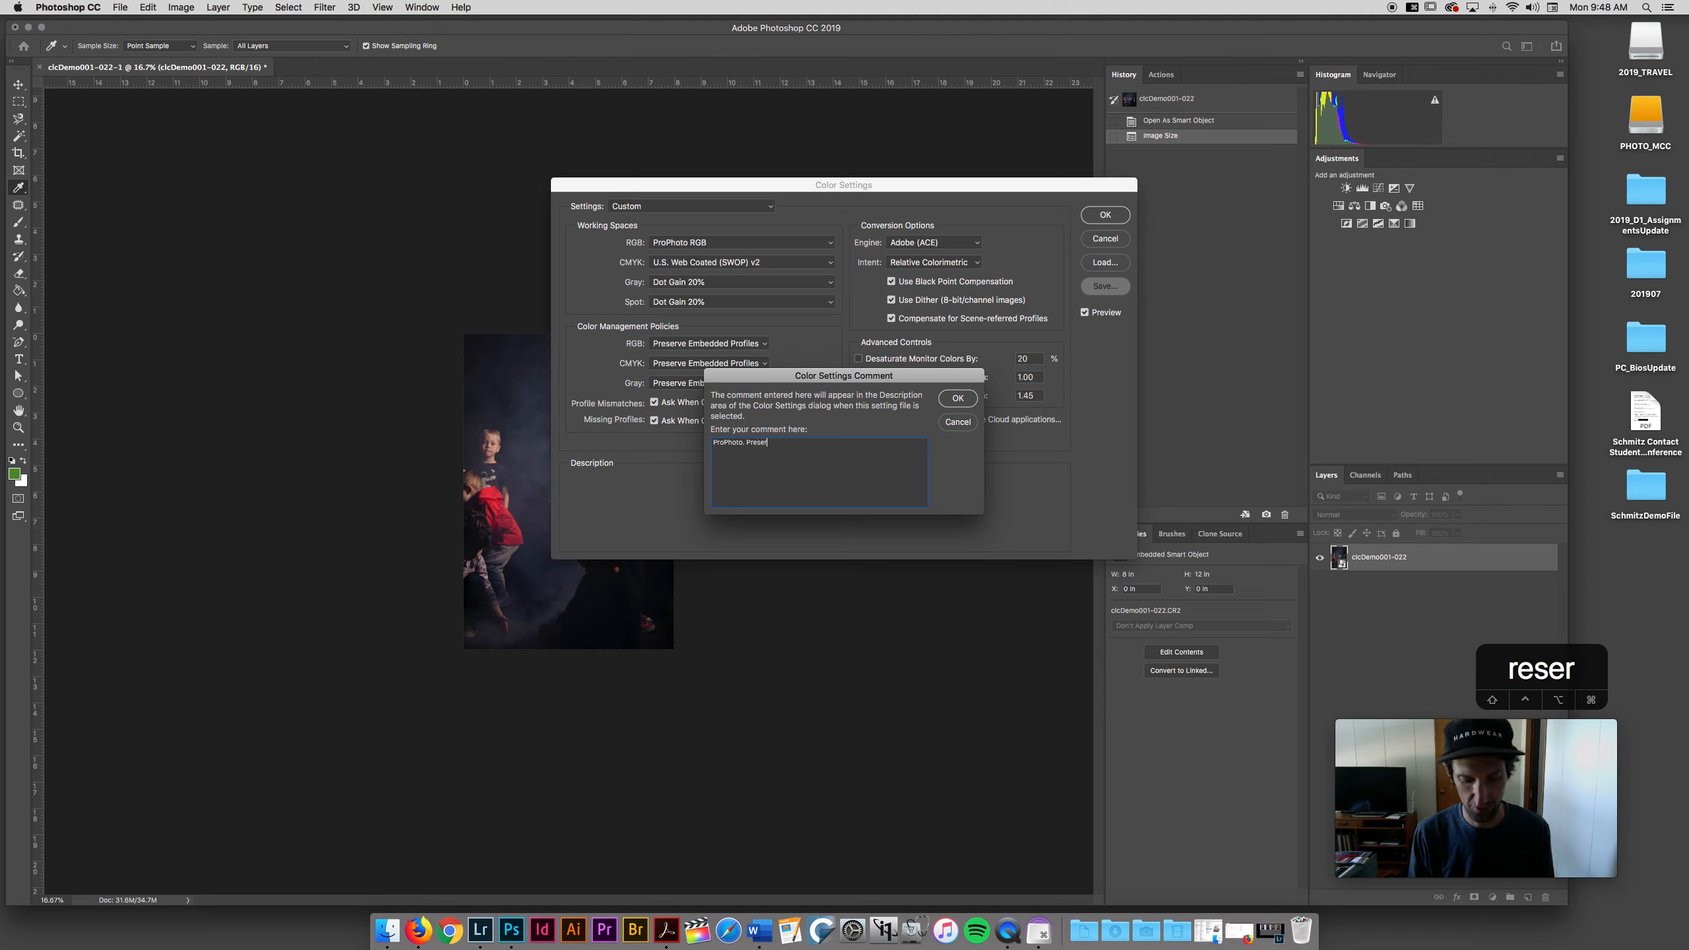
{"action": "type", "text": "ve ASK ASK ASK"}
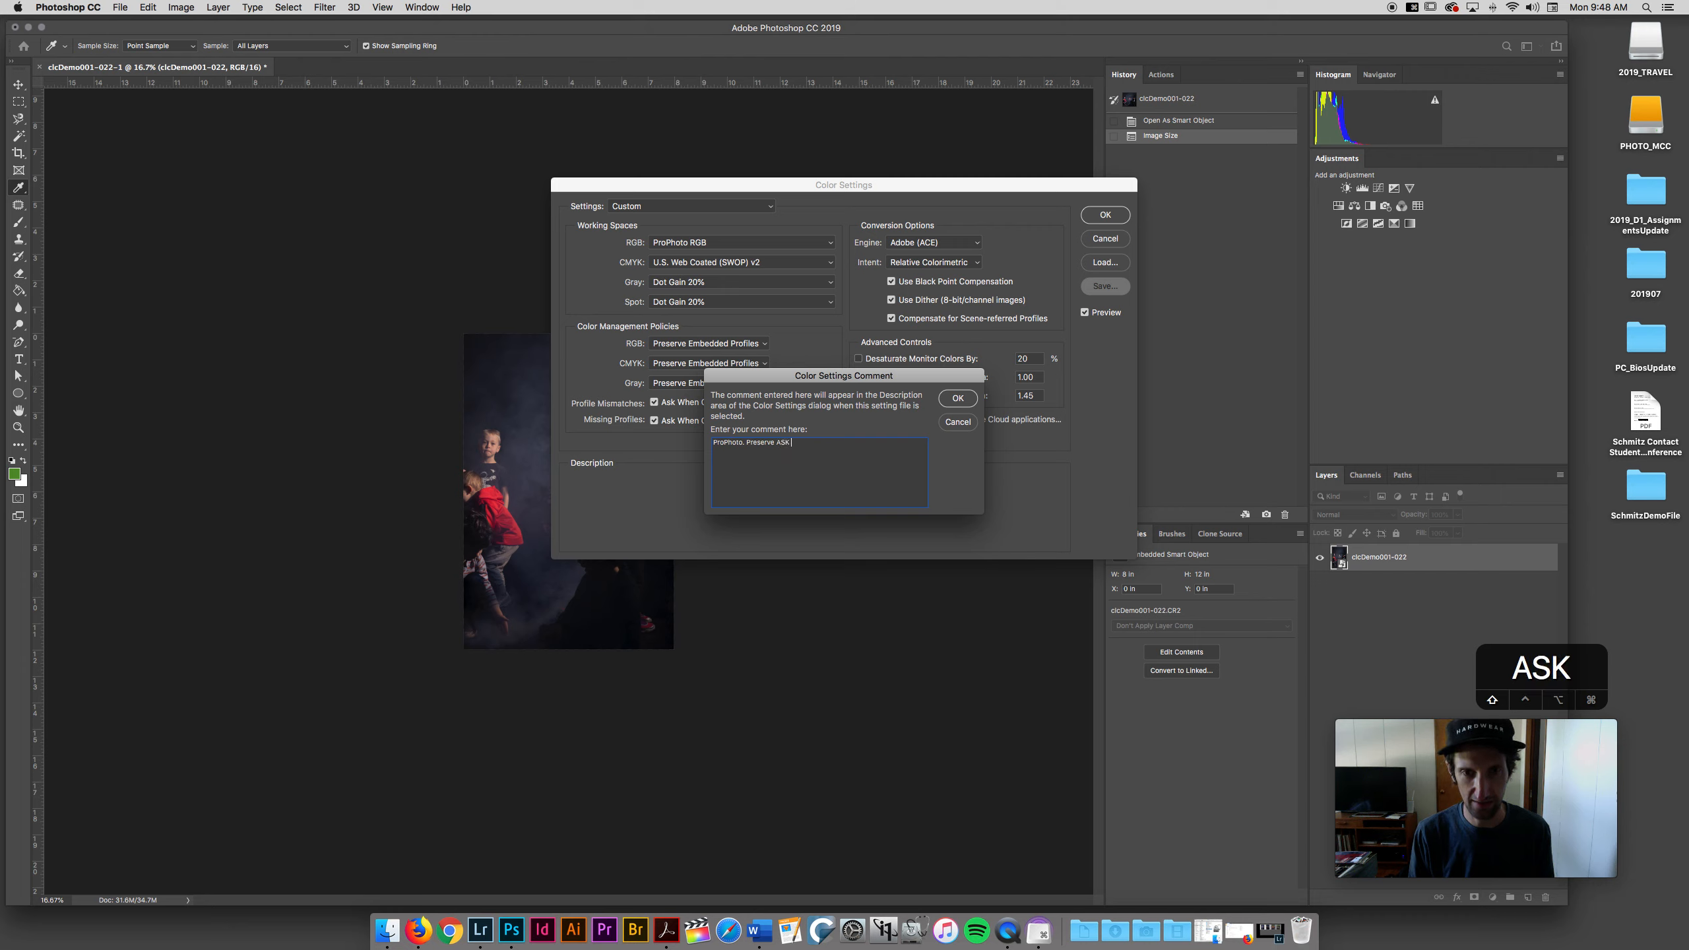
{"action": "left_click", "coordinate": [965, 398]}
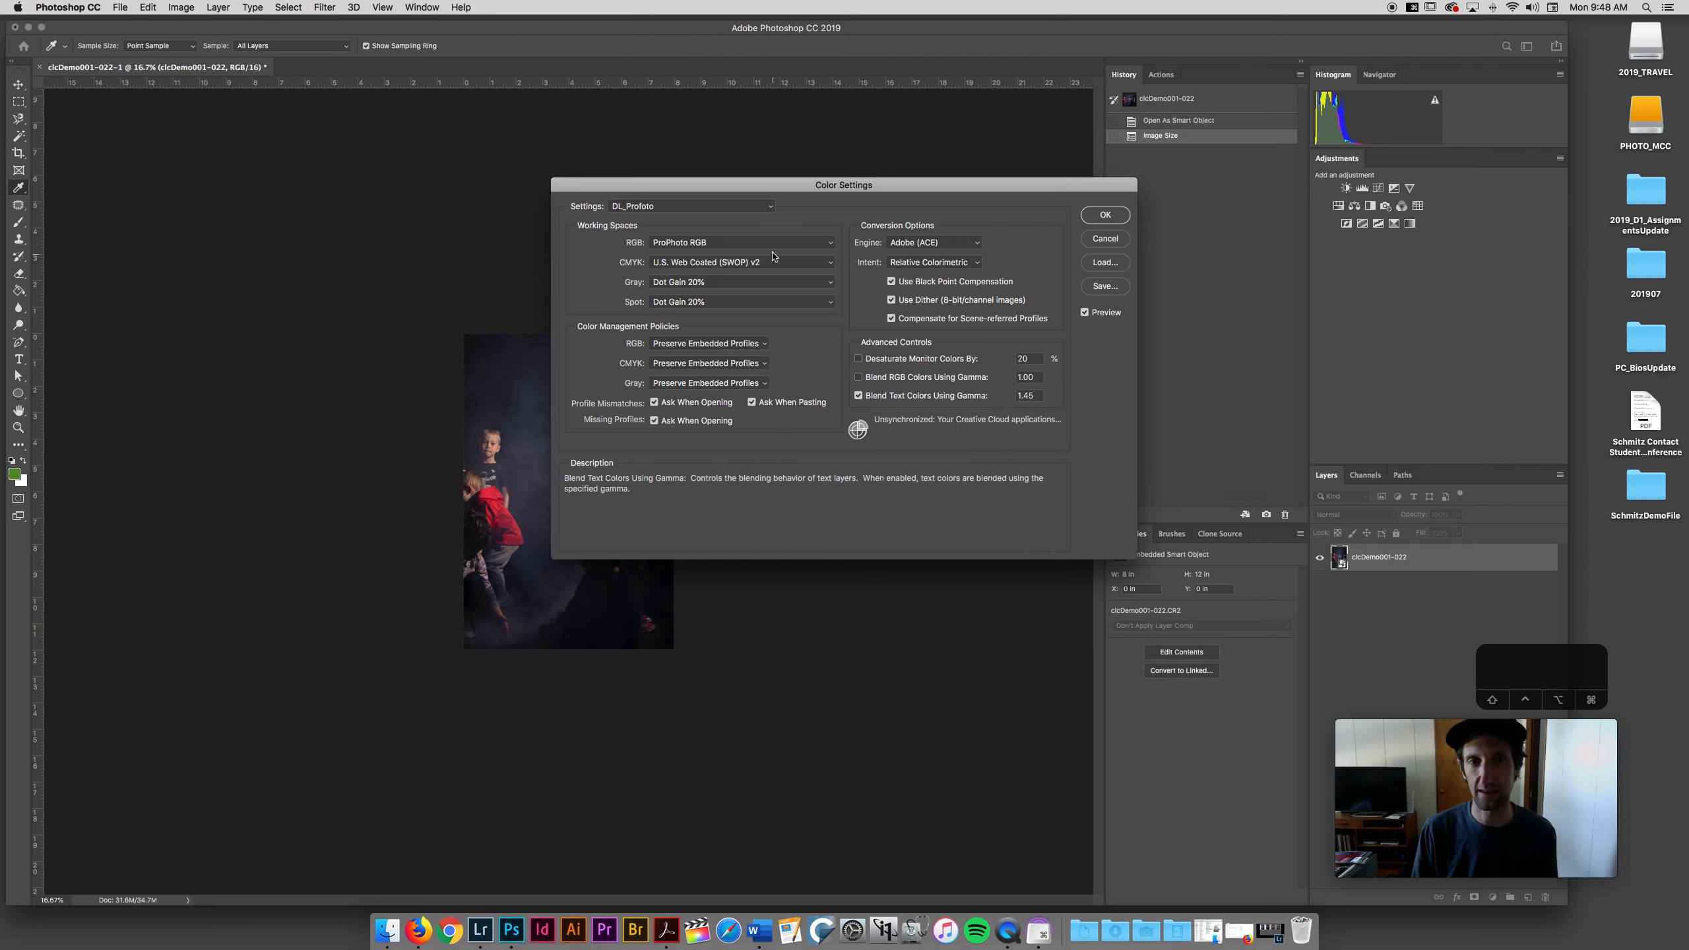
Switch the color settings preset to DL_Color1998 and back to DL_Profoto, and apply the color settings.
{"action": "left_click", "coordinate": [757, 206]}
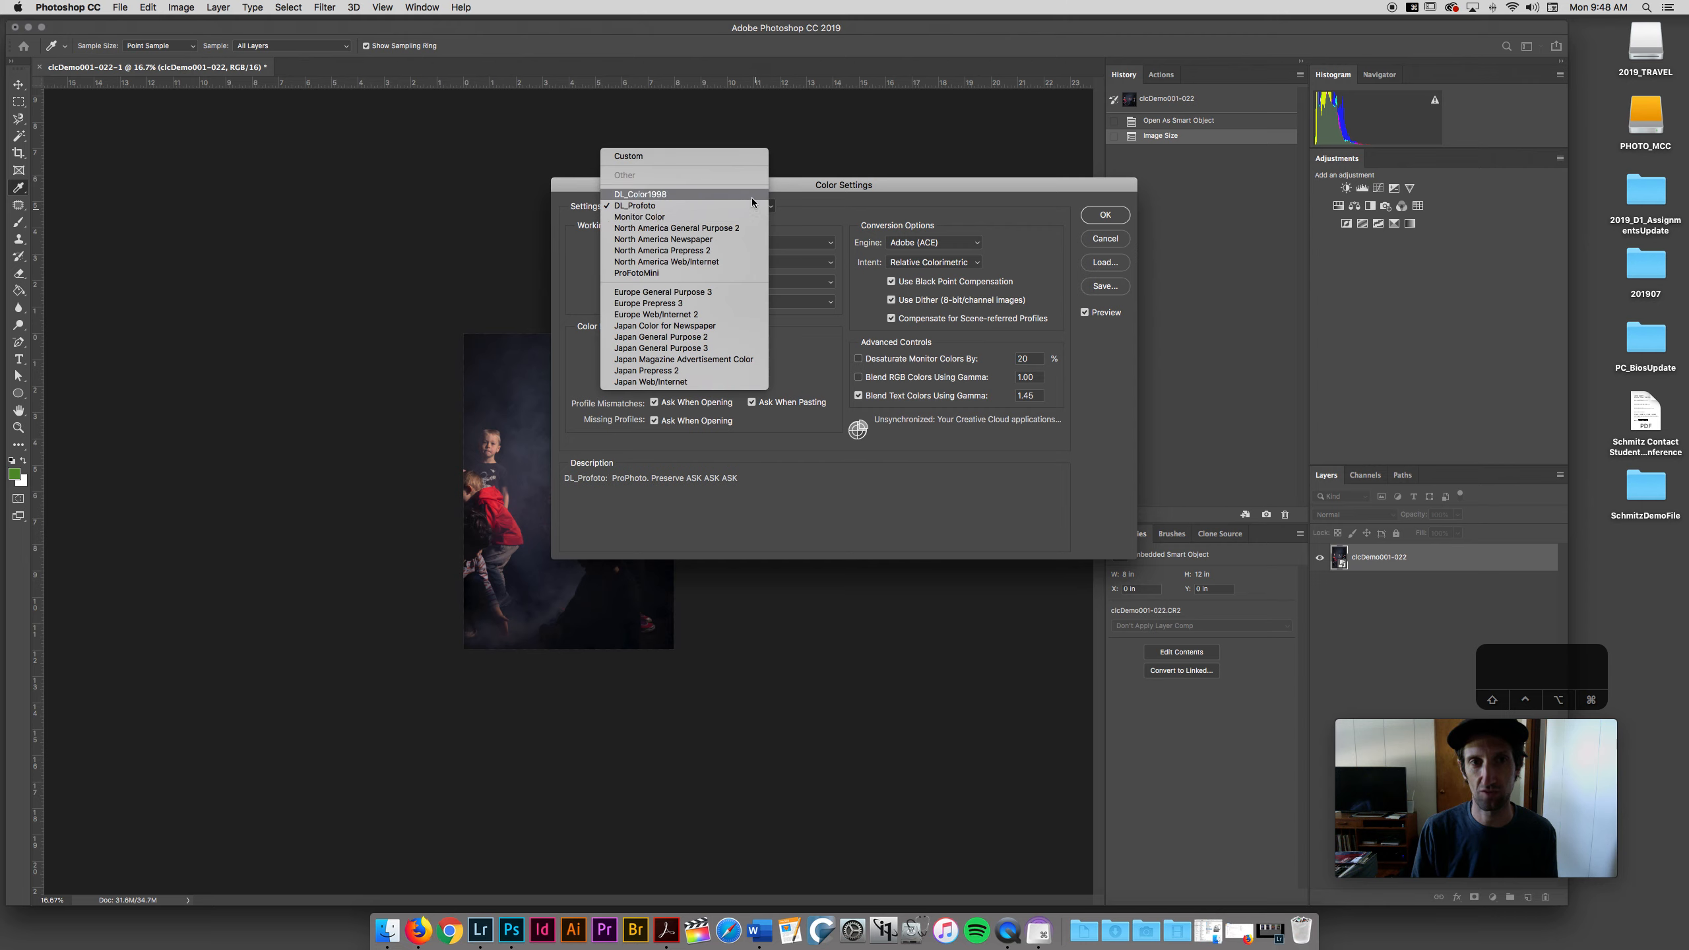
{"action": "left_click", "coordinate": [751, 195]}
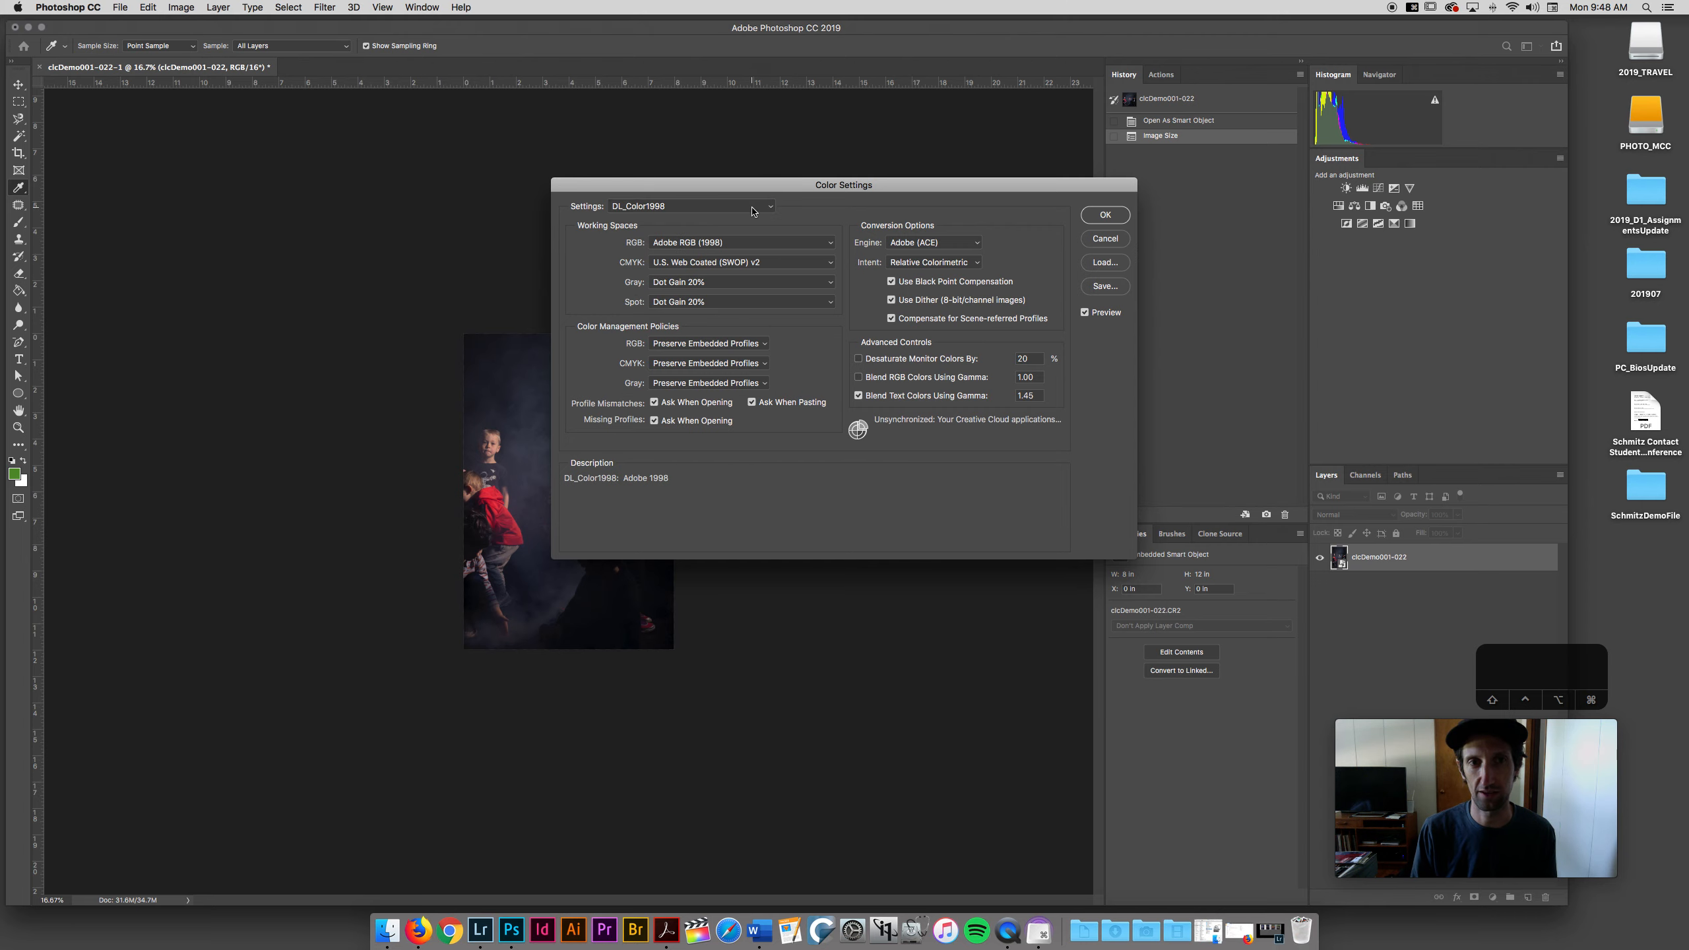
{"action": "left_click", "coordinate": [752, 212]}
{"action": "left_click", "coordinate": [752, 216]}
{"action": "left_click", "coordinate": [1101, 218]}
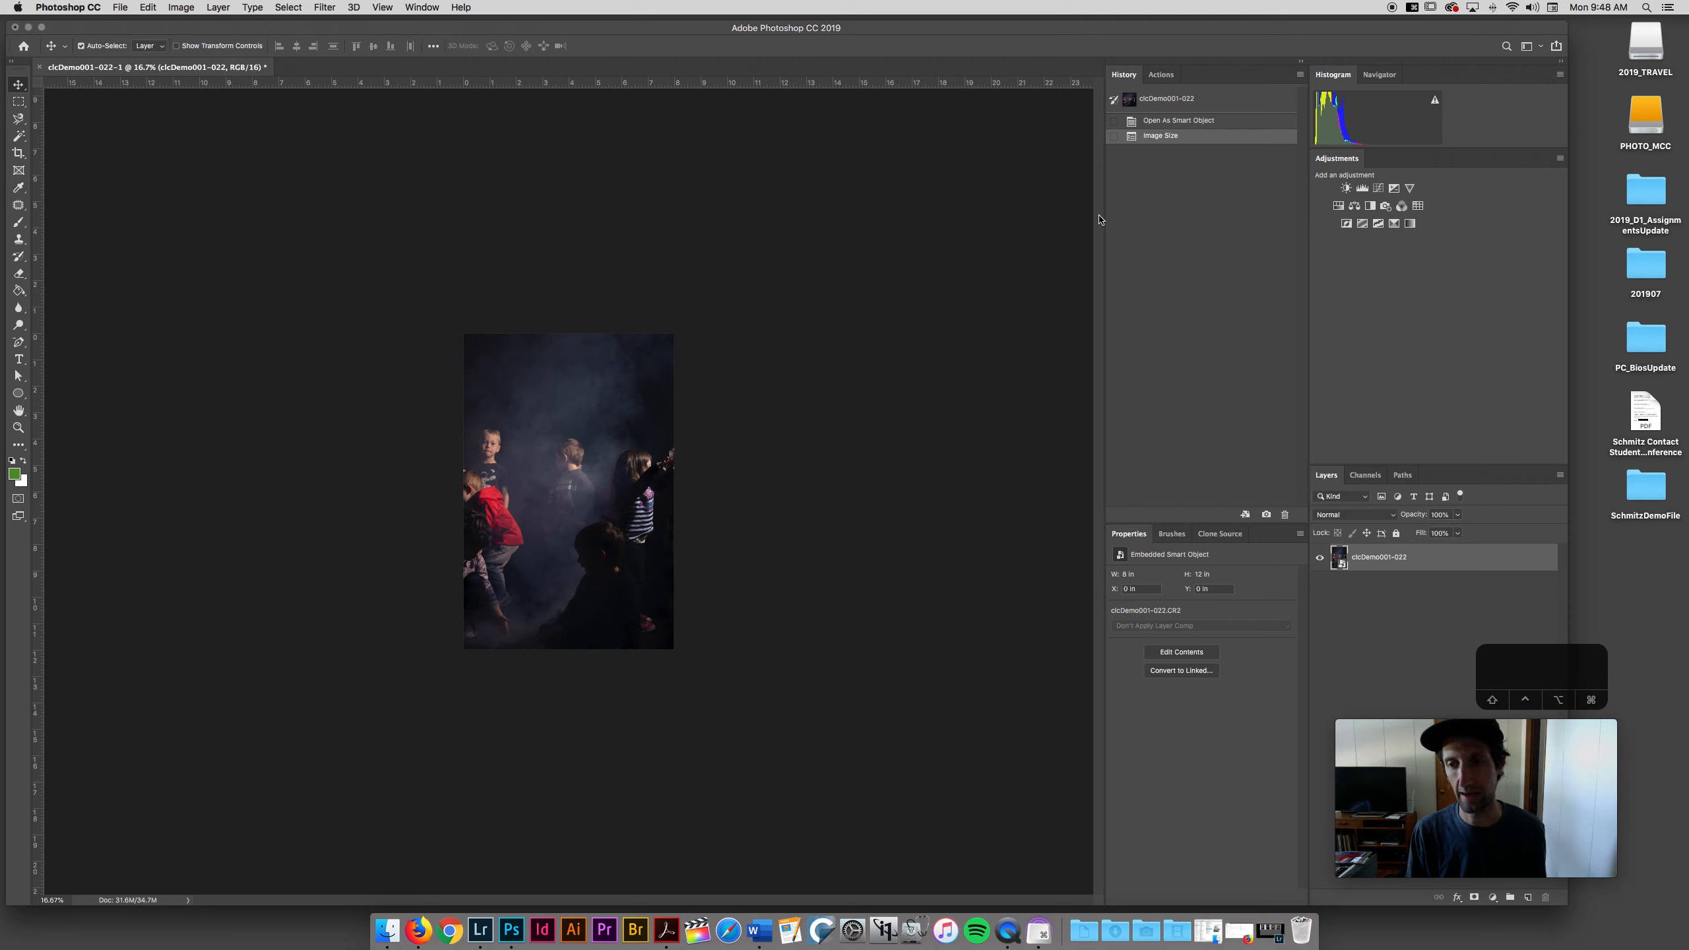